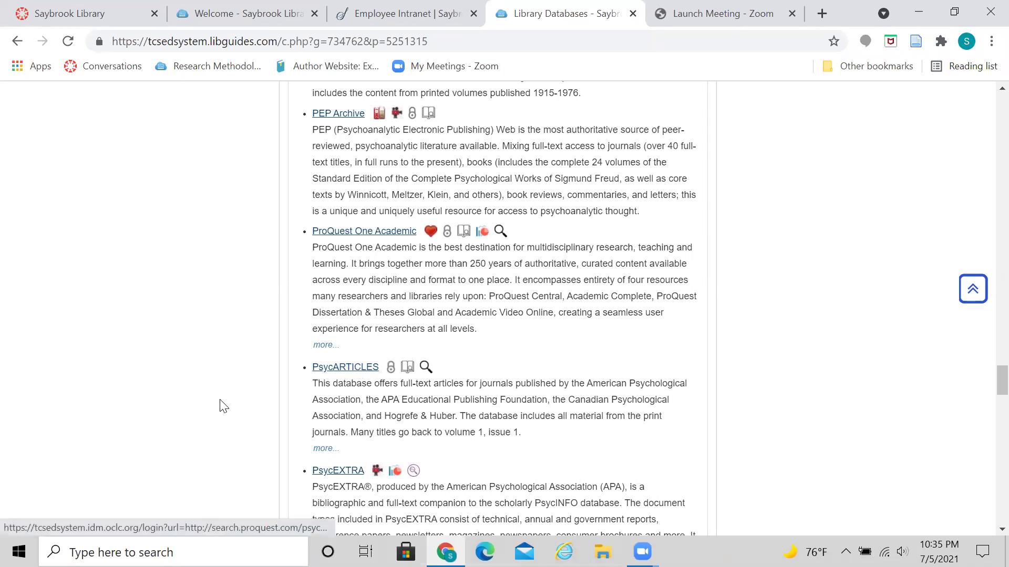
Scroll the Library Databases list to find the ProQuest One Academic link.
{"action": "scroll", "coordinate": [213, 478], "scroll_direction": "down", "scroll_amount": 3}
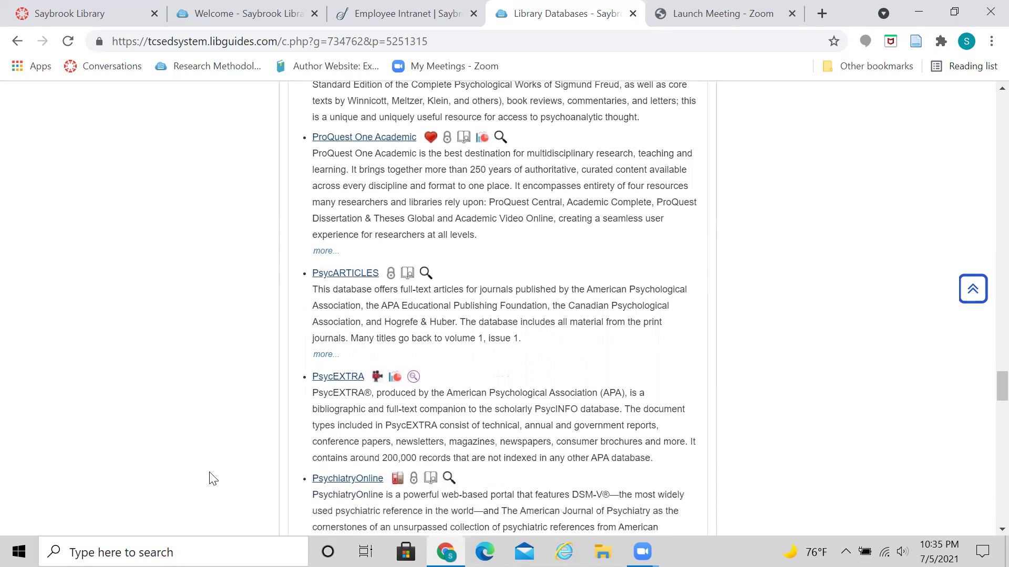
{"action": "scroll", "coordinate": [213, 478], "scroll_direction": "down", "scroll_amount": 4}
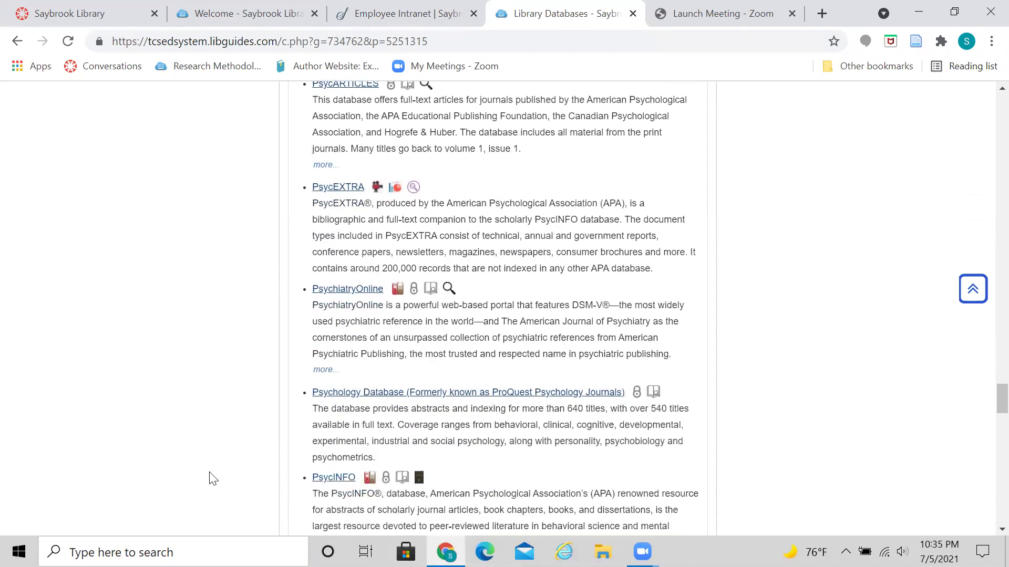
{"action": "scroll", "coordinate": [213, 478], "scroll_direction": "up", "scroll_amount": 4}
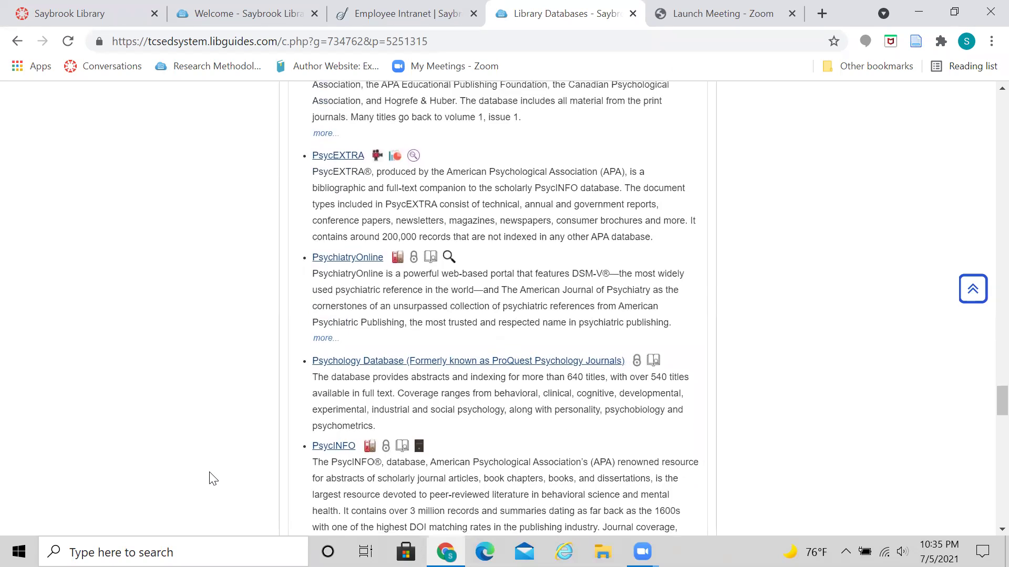
{"action": "scroll", "coordinate": [212, 478], "scroll_direction": "up", "scroll_amount": 1}
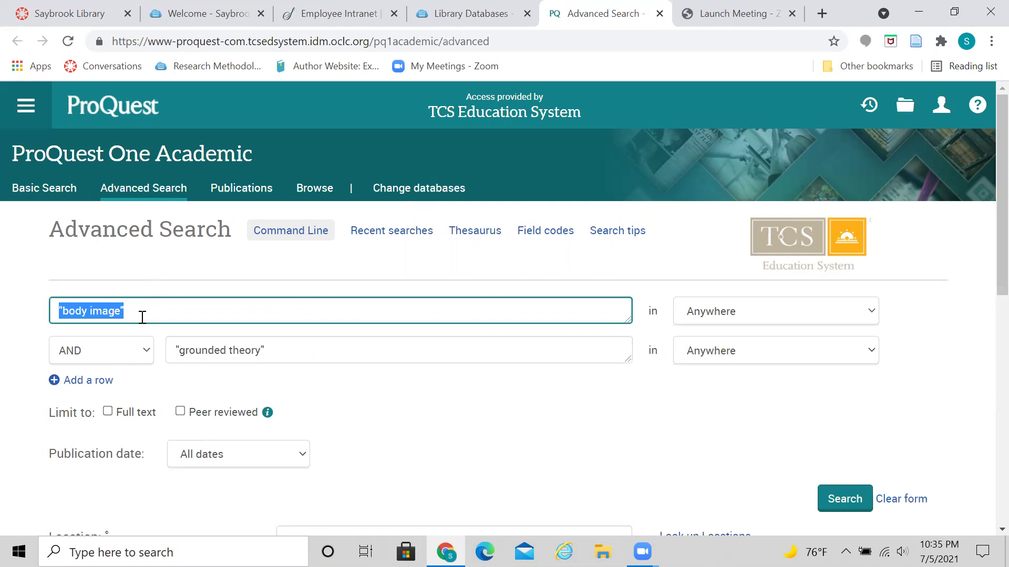
Delete 'body image' and 'grounded theory' from the two search rows, leaving AND between them.
{"action": "key", "text": "BackSpace"}
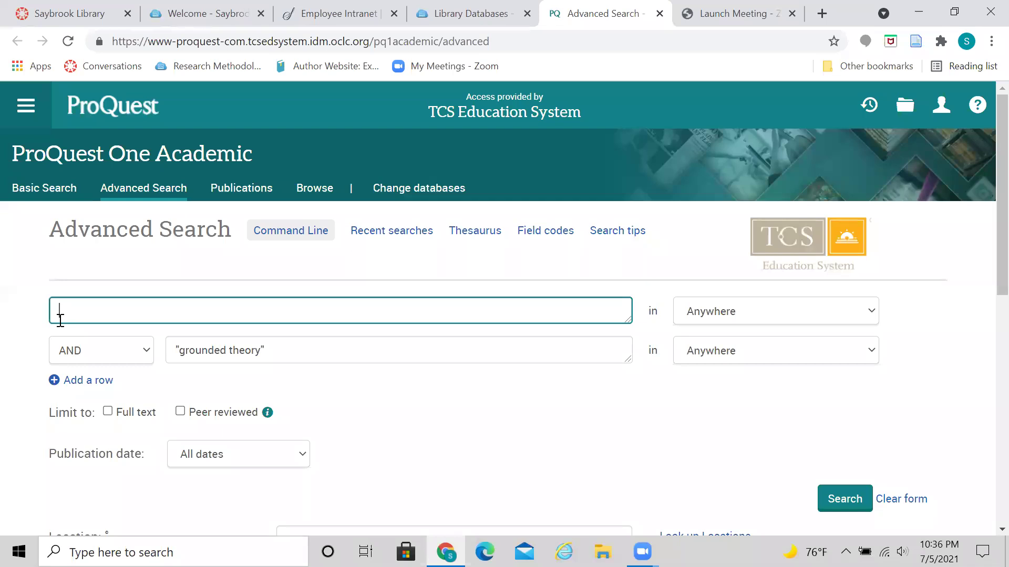
{"action": "left_click_drag", "start_coordinate": [279, 348], "coordinate": [152, 348]}
{"action": "key", "text": "BackSpace"}
{"action": "left_click", "coordinate": [118, 318]}
{"action": "left_click", "coordinate": [143, 353]}
{"action": "left_click", "coordinate": [316, 401]}
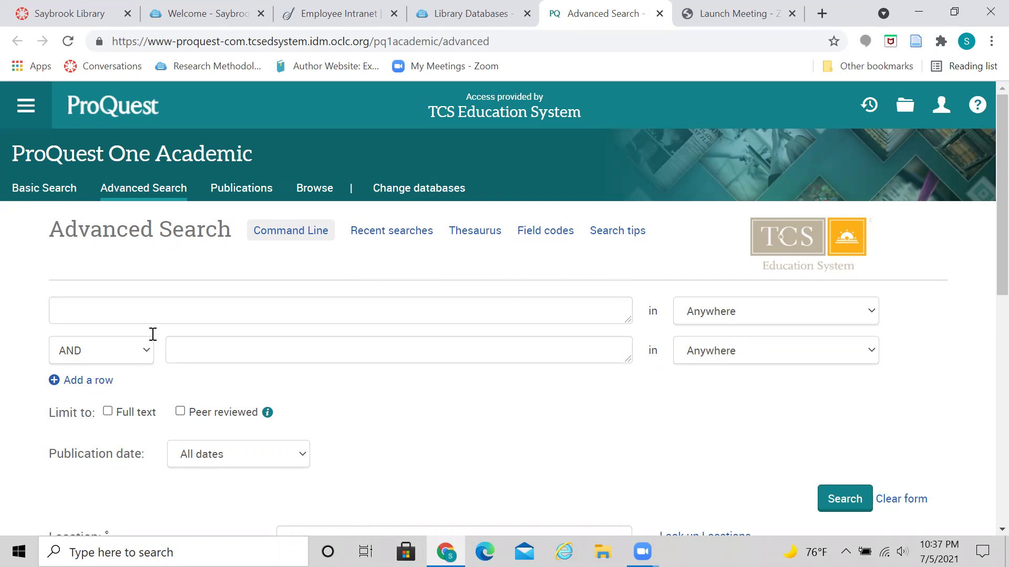
Enter 'body image' as the first row's search term.
{"action": "left_click", "coordinate": [116, 312]}
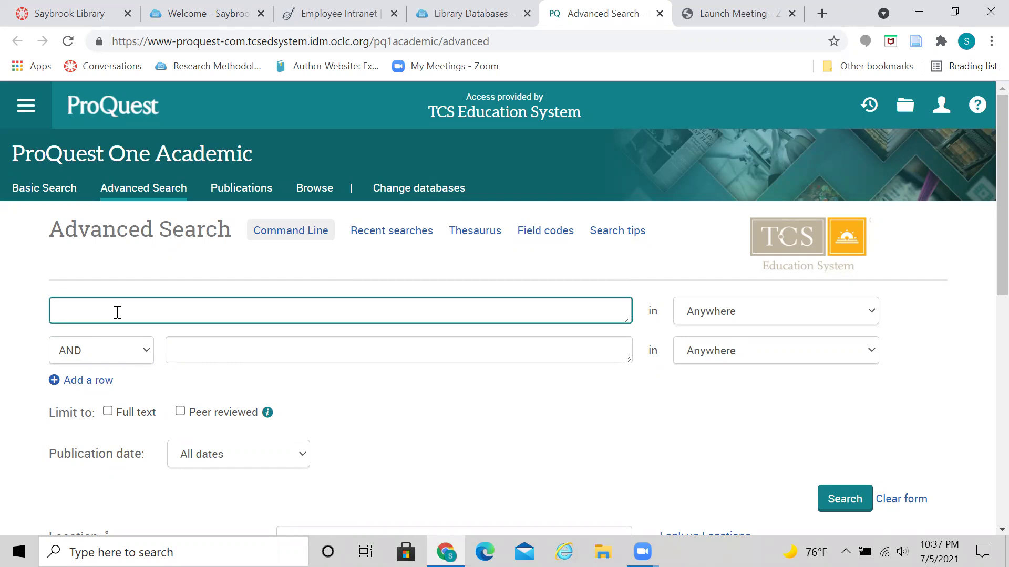
{"action": "type", "text": "body image"}
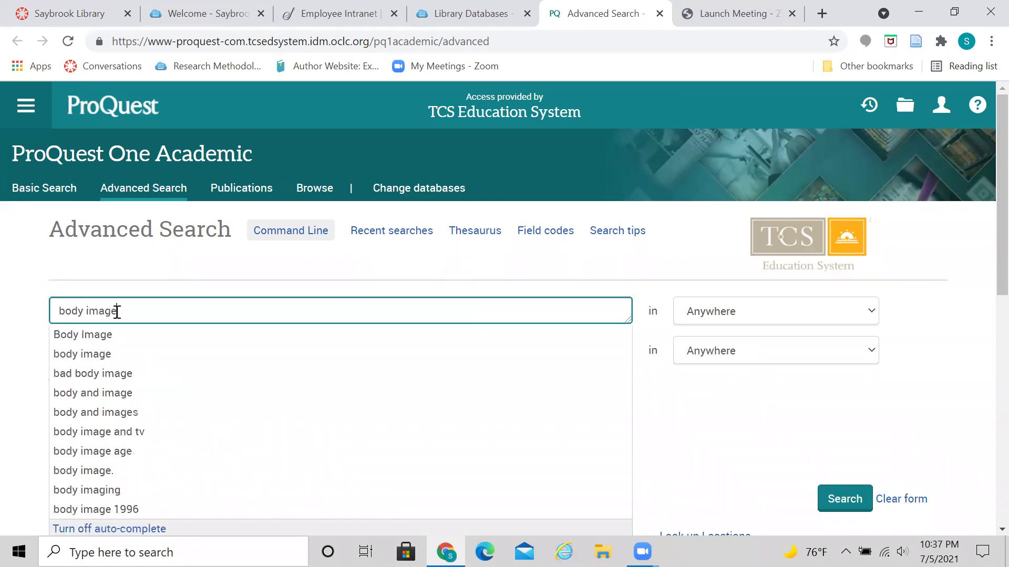
{"action": "left_click", "coordinate": [96, 282]}
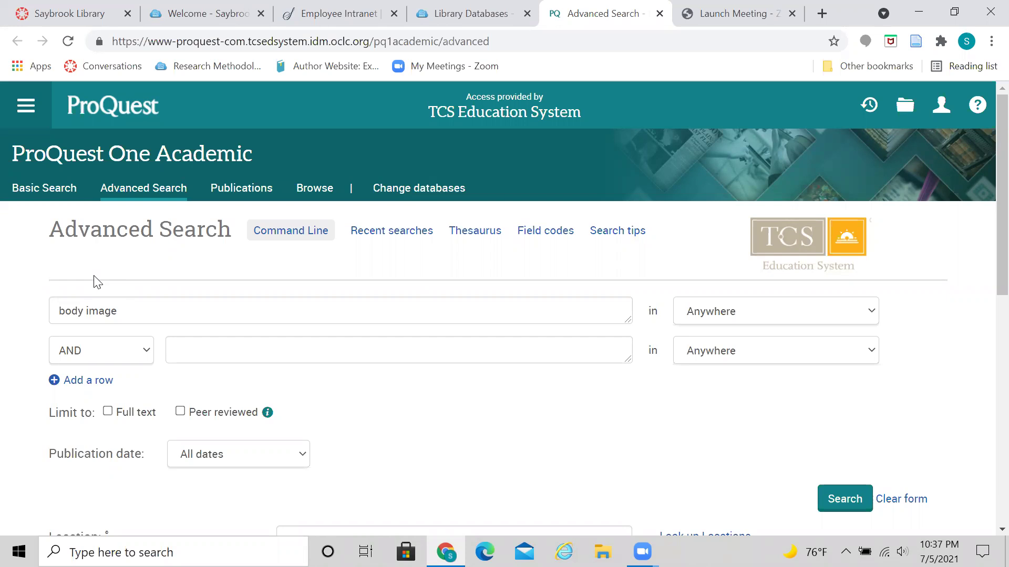
Enter 'grounded theory' as the second row's search term.
{"action": "left_click", "coordinate": [188, 348]}
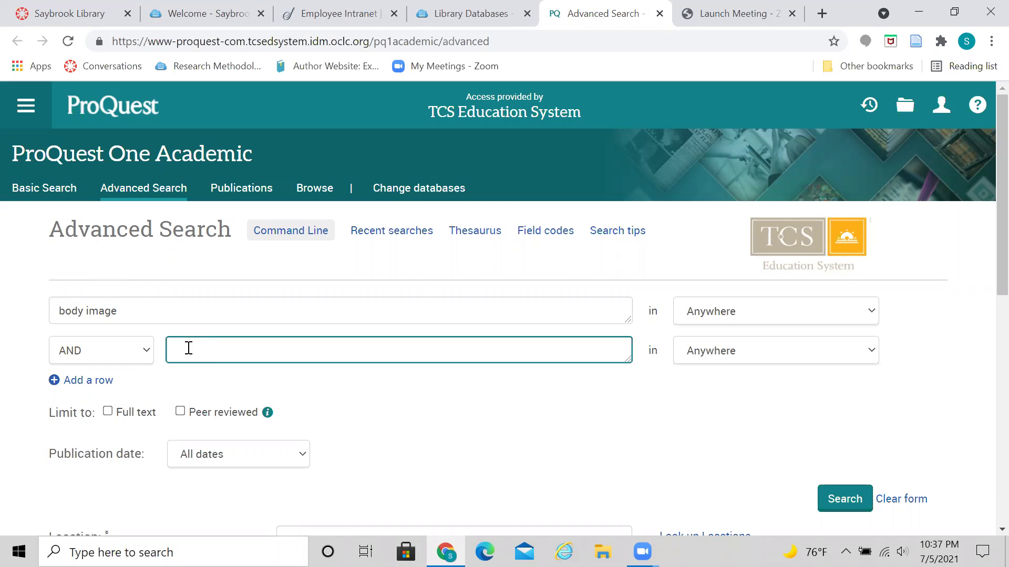
{"action": "type", "text": "group"}
{"action": "type", "text": "unded "}
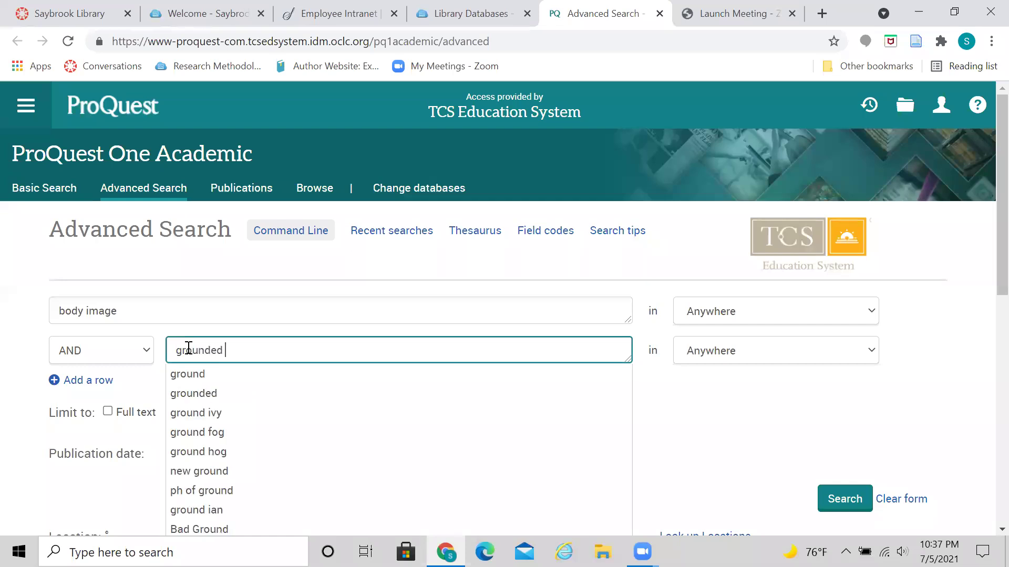
{"action": "type", "text": "theory"}
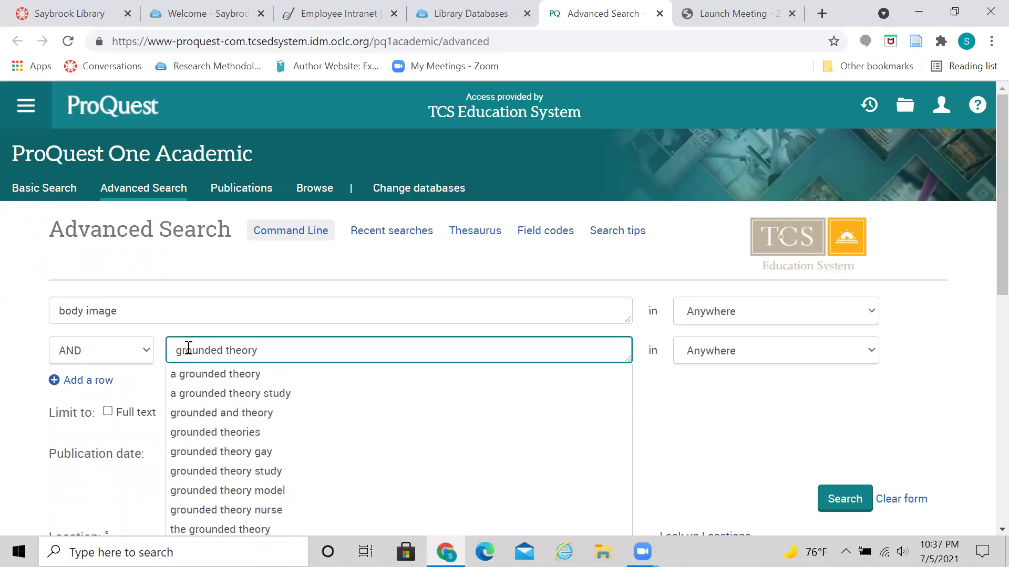
{"action": "left_click", "coordinate": [11, 368]}
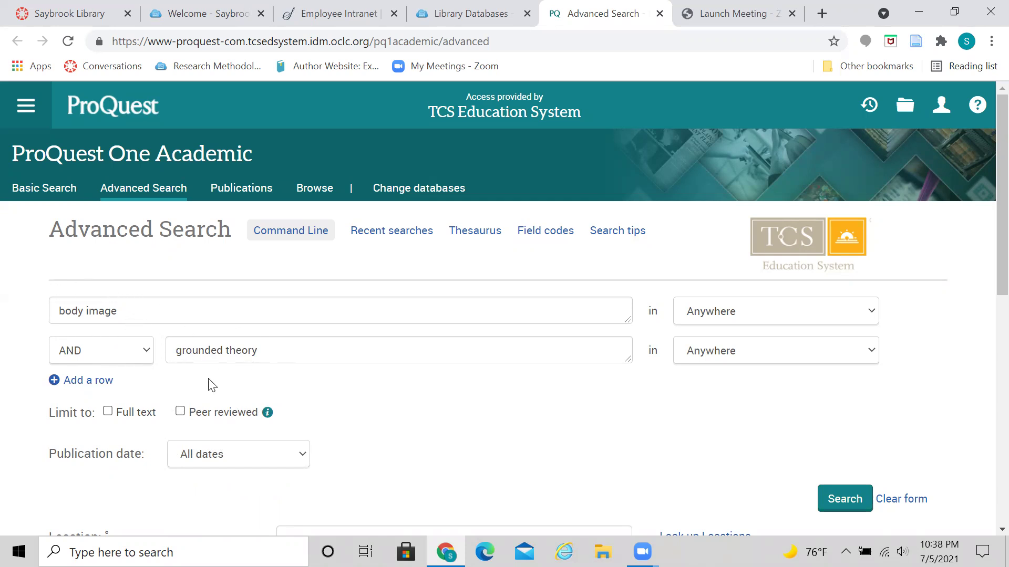
Keep AND as the connector between the body image and grounded theory rows.
{"action": "left_click", "coordinate": [131, 360]}
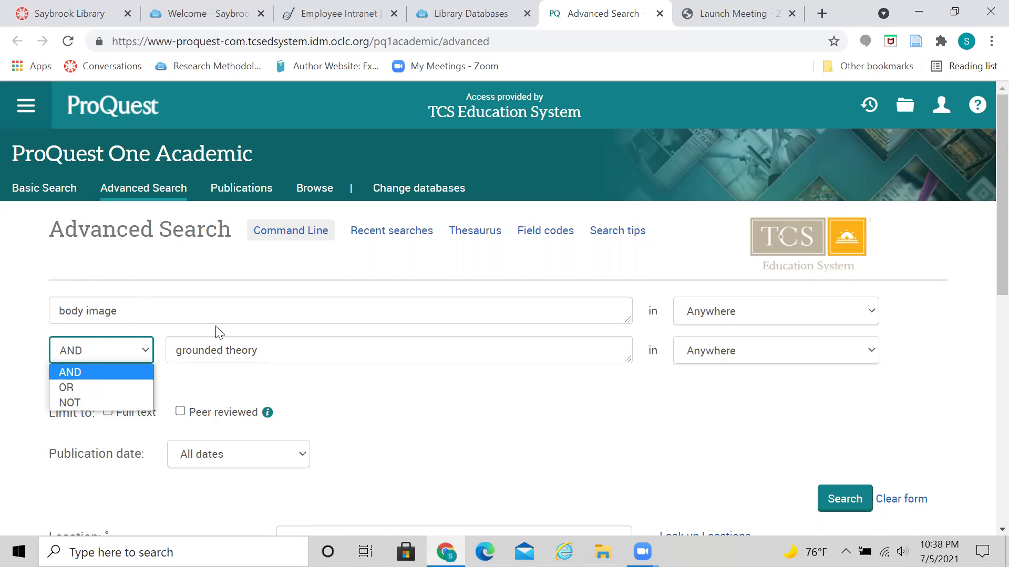
{"action": "left_click", "coordinate": [351, 417]}
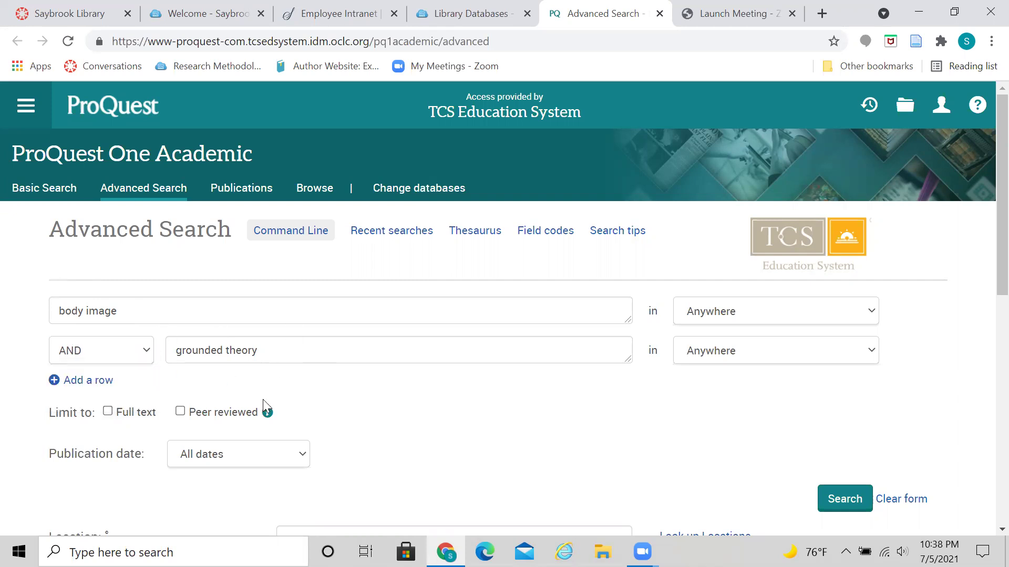
Tick the Full text and Peer reviewed limits.
{"action": "left_click", "coordinate": [109, 413]}
{"action": "left_click", "coordinate": [180, 412]}
Run the body image AND grounded theory search and keep its 55,601 results sorted by Relevance.
{"action": "left_click", "coordinate": [847, 506]}
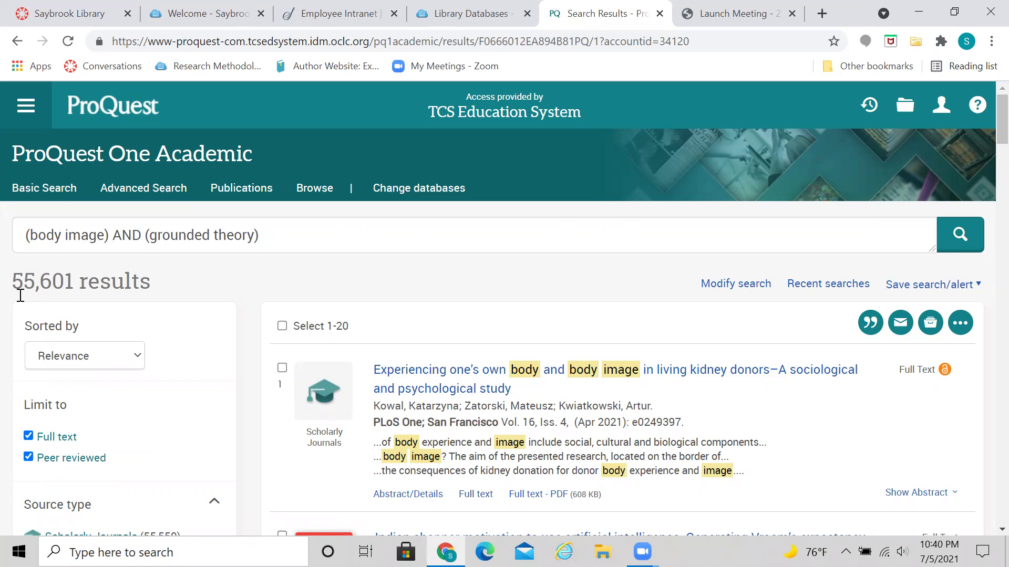
{"action": "left_click", "coordinate": [136, 362]}
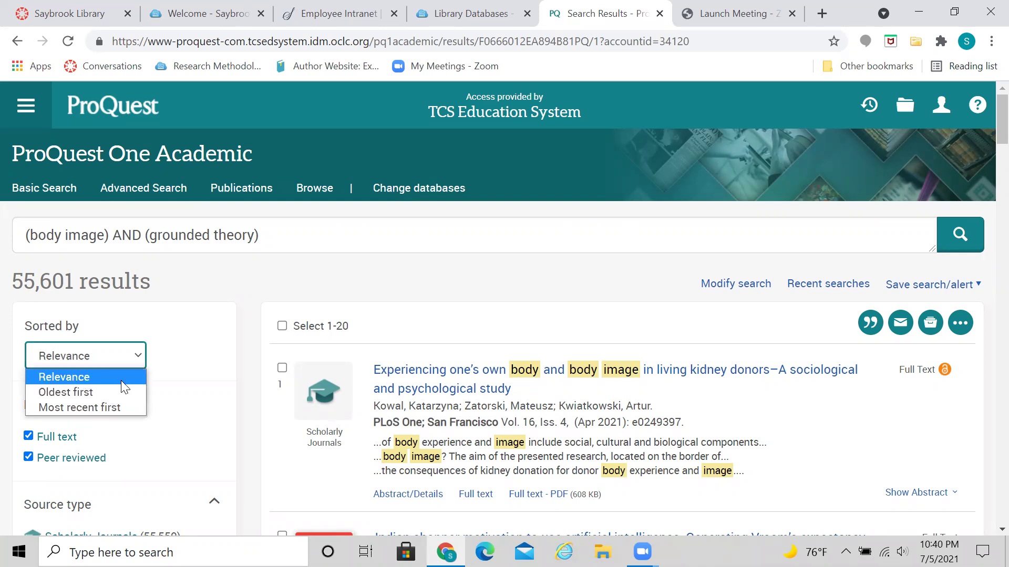
{"action": "left_click", "coordinate": [90, 381]}
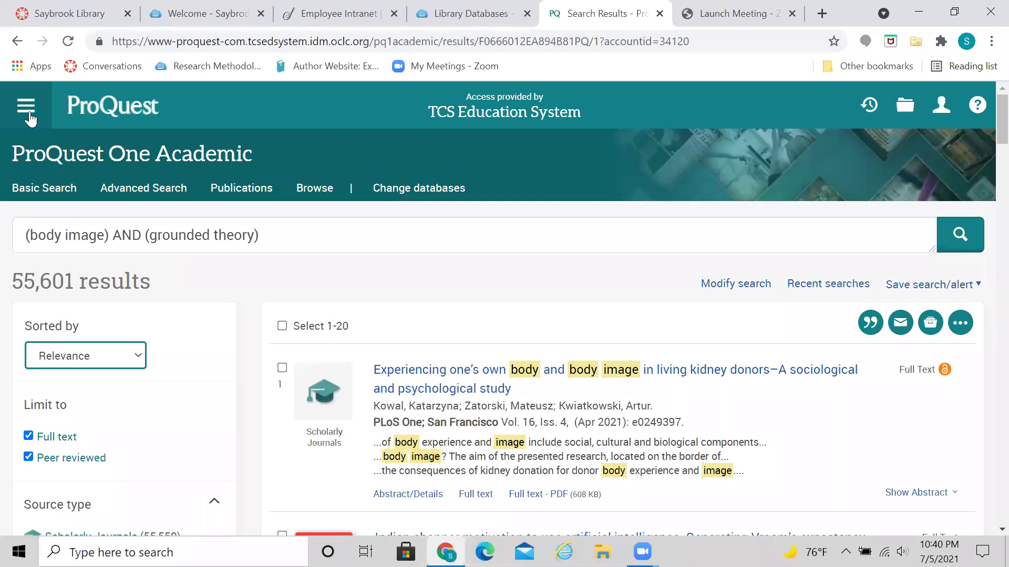
Rerun the quoted-phrase search Anywhere with Full text and Peer reviewed, getting 1,050 results.
{"action": "left_click", "coordinate": [19, 48]}
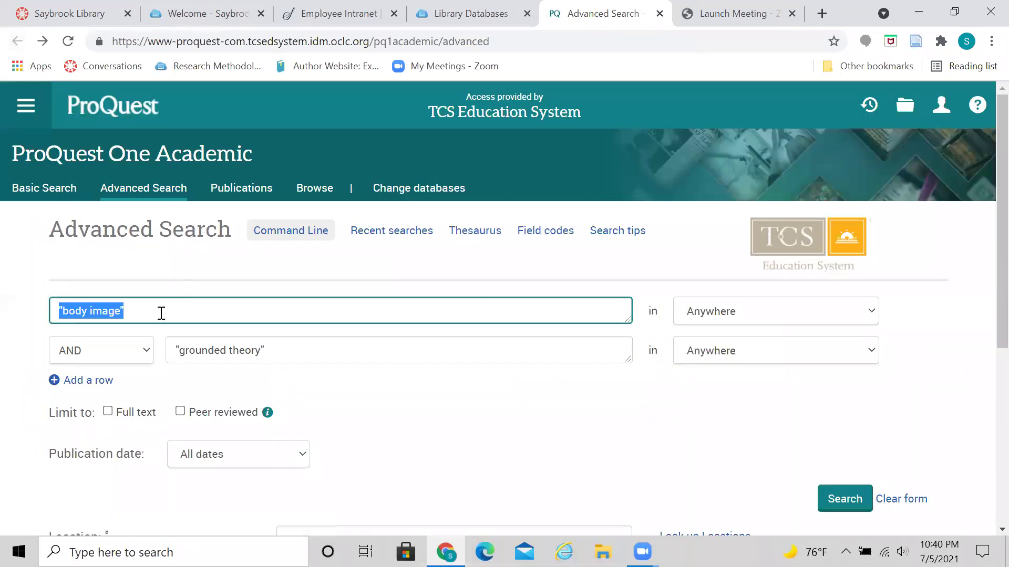
{"action": "left_click", "coordinate": [158, 317]}
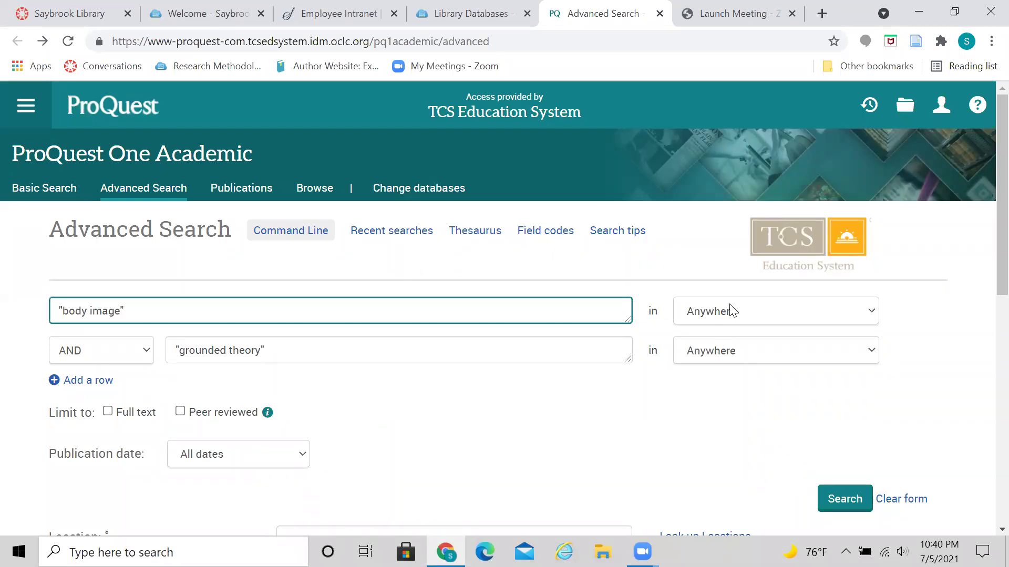
{"action": "left_click", "coordinate": [747, 313]}
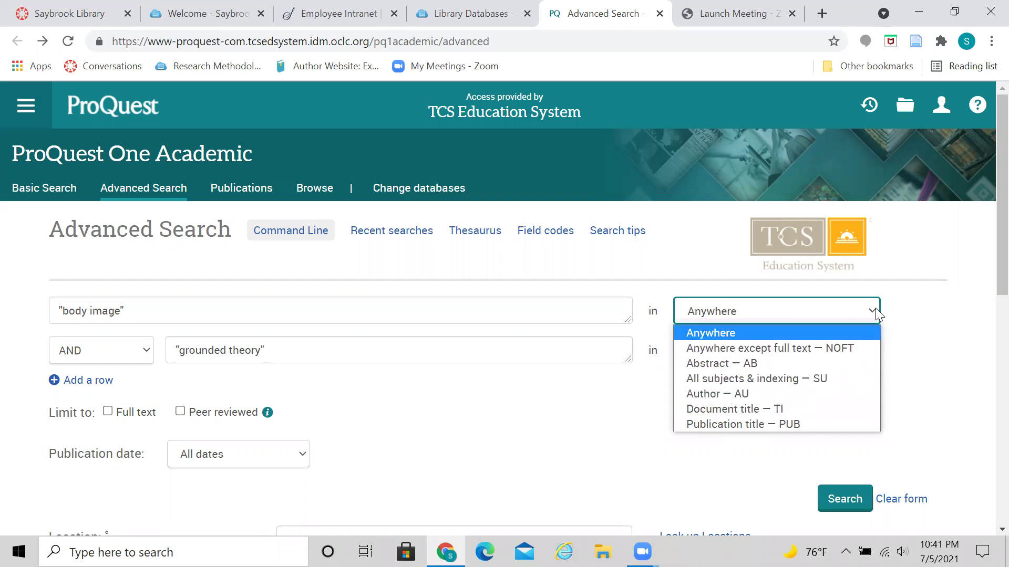
{"action": "left_click", "coordinate": [527, 388]}
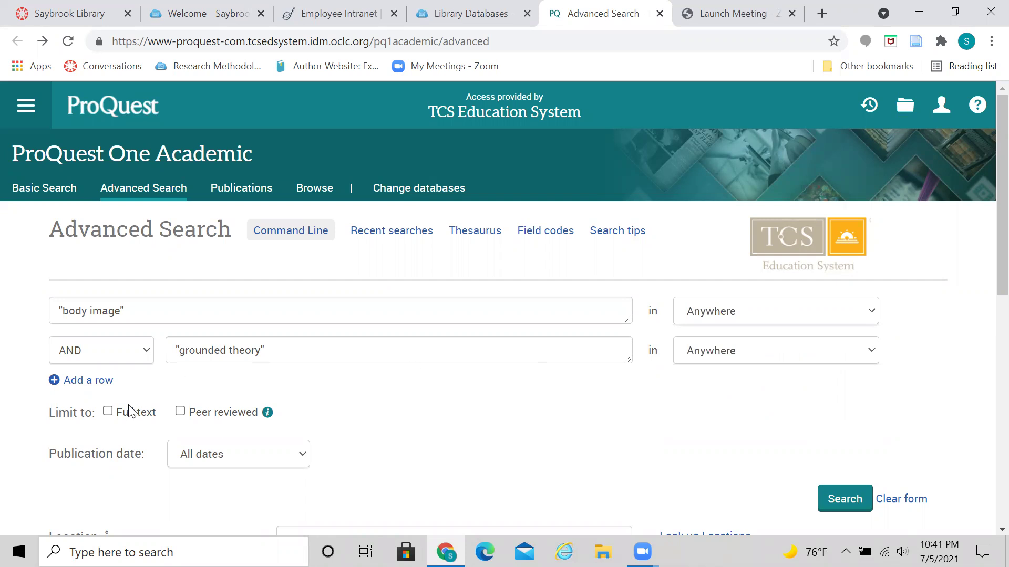
{"action": "left_click", "coordinate": [108, 412]}
{"action": "left_click", "coordinate": [180, 412]}
{"action": "left_click", "coordinate": [857, 504]}
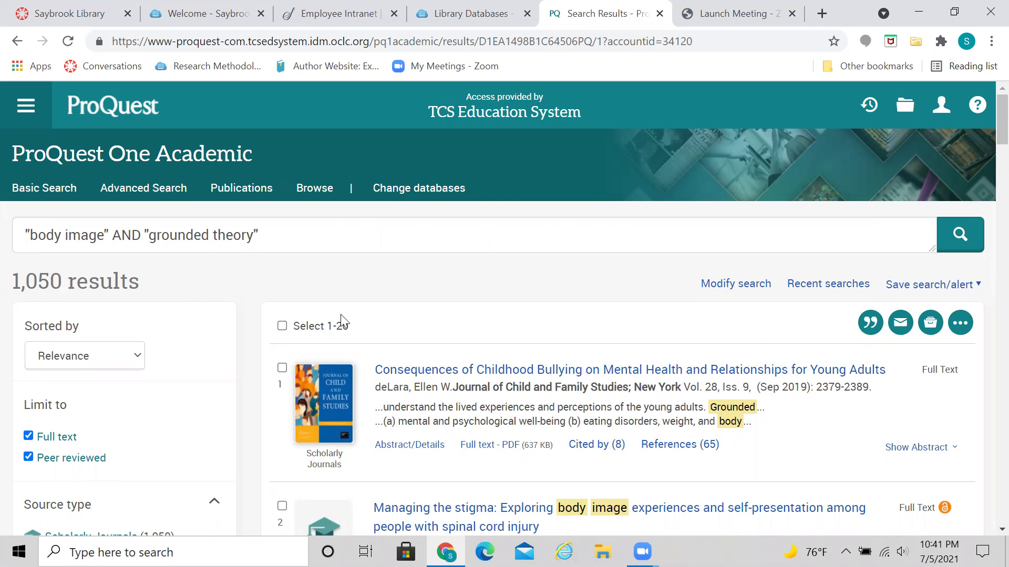
Set the publication date range to 2010–2029, cutting the results to 789.
{"action": "scroll", "coordinate": [986, 147], "scroll_direction": "down", "scroll_amount": 1}
{"action": "scroll", "coordinate": [983, 153], "scroll_direction": "down", "scroll_amount": 4}
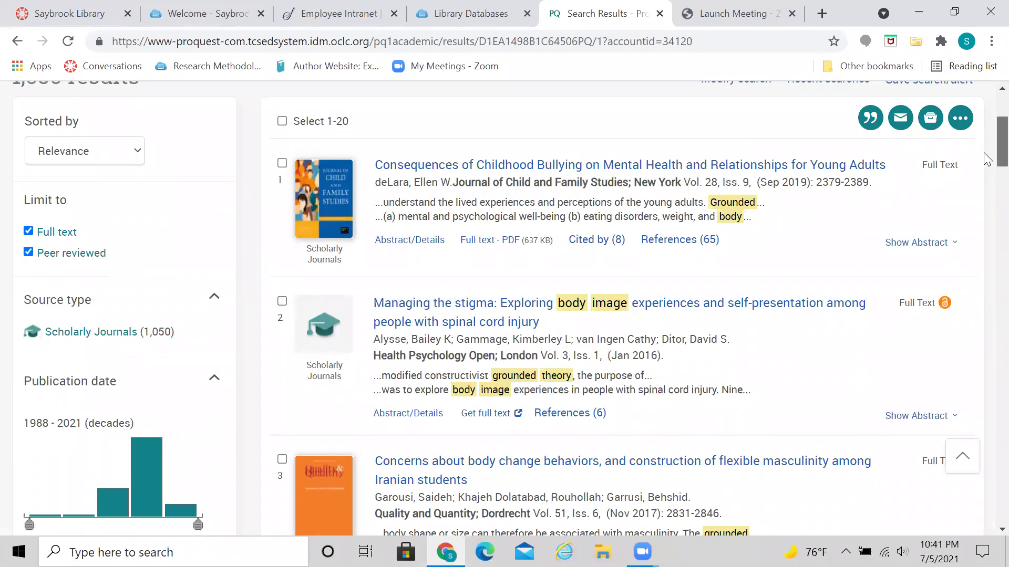
{"action": "scroll", "coordinate": [987, 169], "scroll_direction": "down", "scroll_amount": 2}
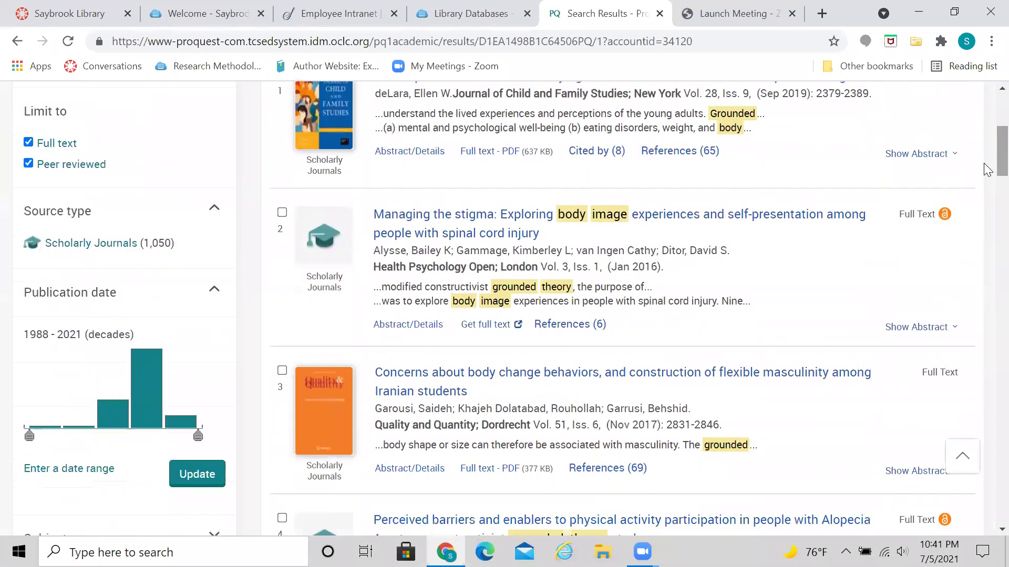
{"action": "left_click", "coordinate": [50, 468]}
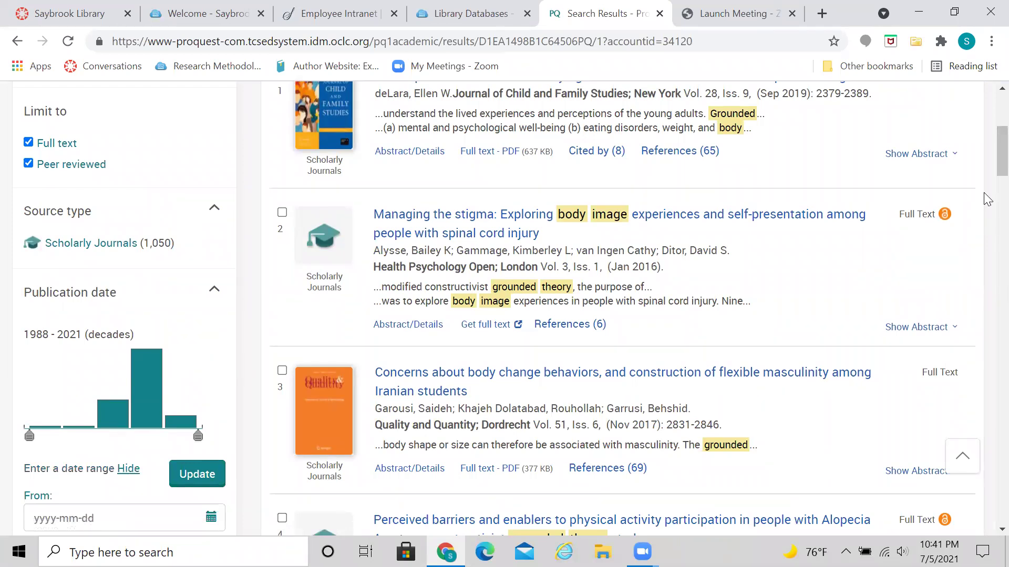
{"action": "scroll", "coordinate": [987, 184], "scroll_direction": "down", "scroll_amount": 1}
{"action": "scroll", "coordinate": [986, 184], "scroll_direction": "down", "scroll_amount": 1}
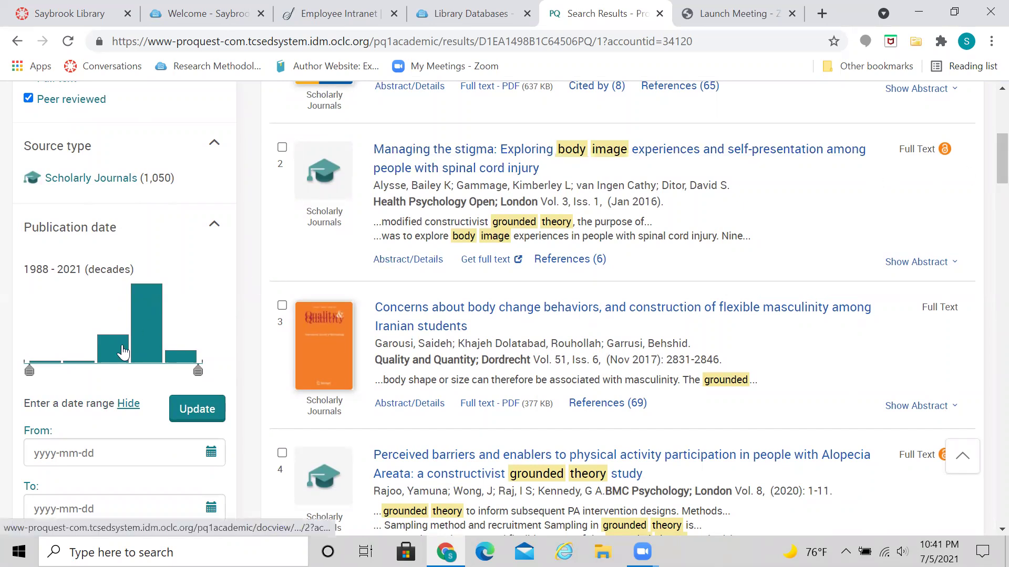
{"action": "mouse_move", "coordinate": [32, 374]}
{"action": "left_click_drag", "start_coordinate": [33, 376], "coordinate": [147, 378]}
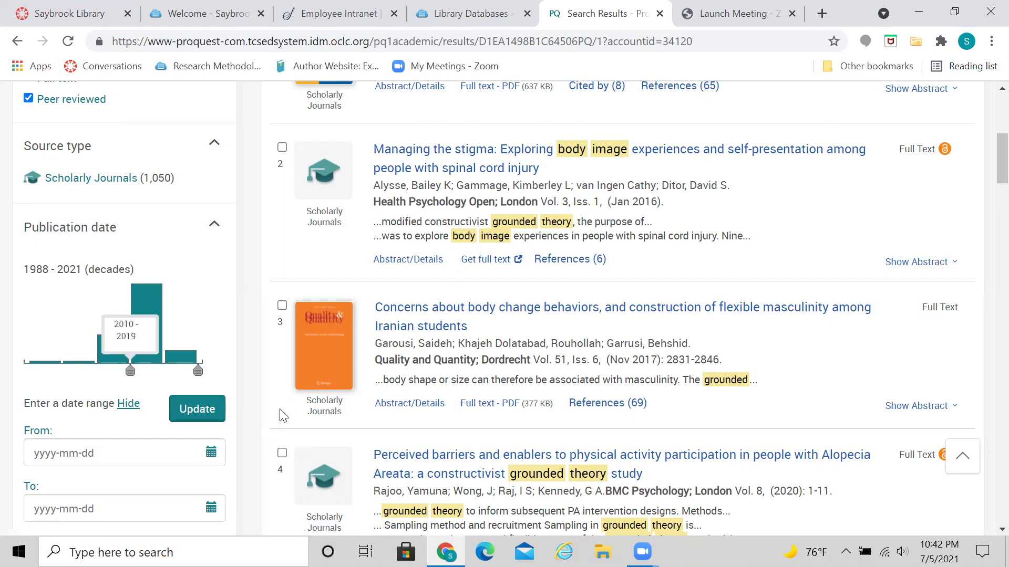
{"action": "left_click", "coordinate": [210, 409]}
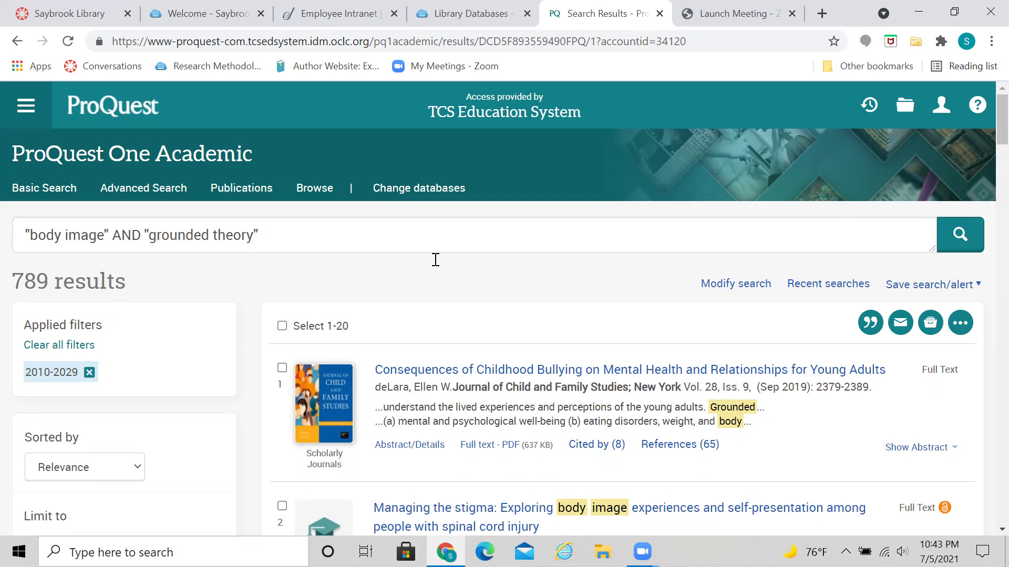
{"action": "scroll", "coordinate": [984, 143], "scroll_direction": "down", "scroll_amount": 3}
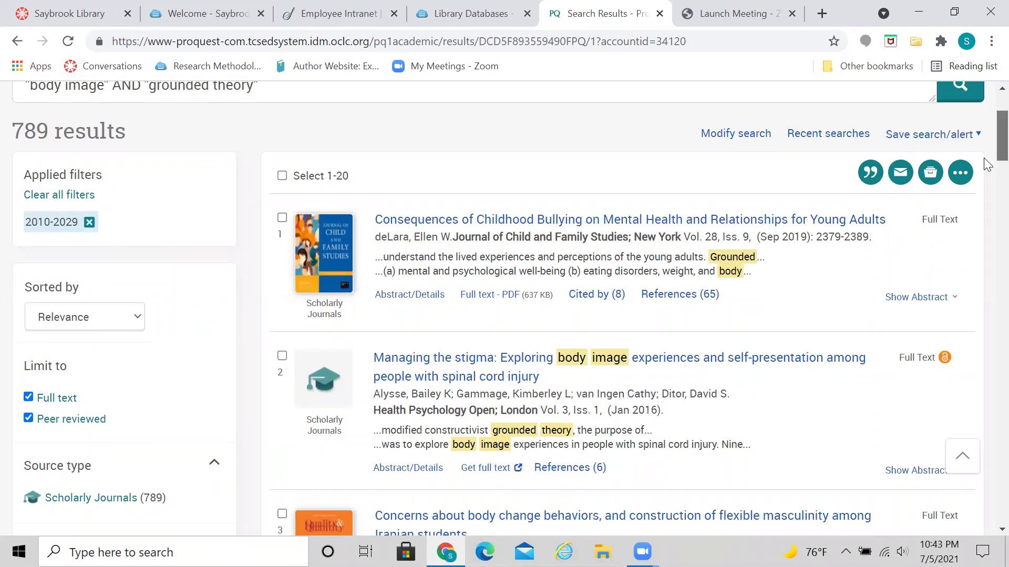
{"action": "scroll", "coordinate": [985, 160], "scroll_direction": "down", "scroll_amount": 1}
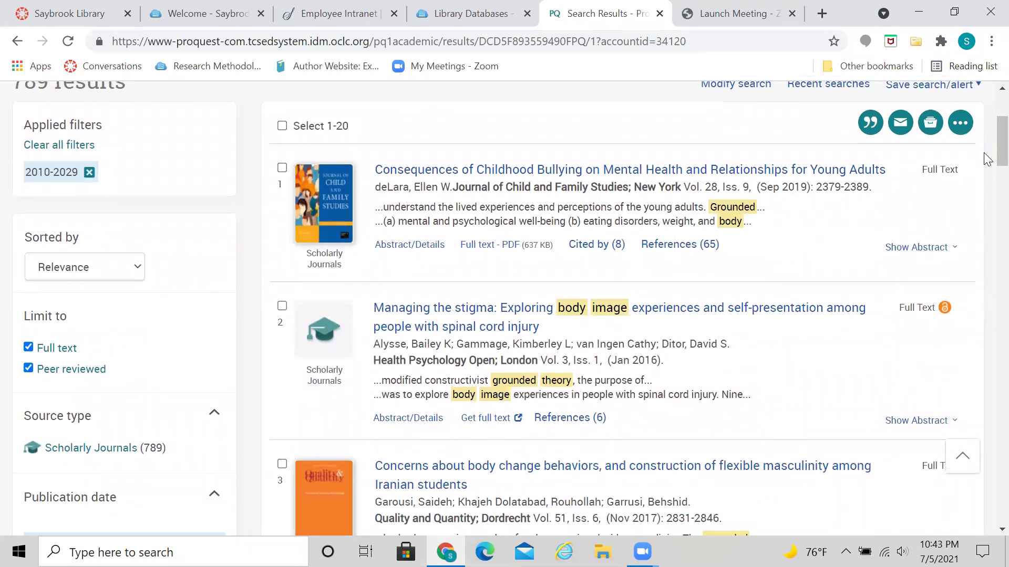
{"action": "scroll", "coordinate": [987, 157], "scroll_direction": "down", "scroll_amount": 1}
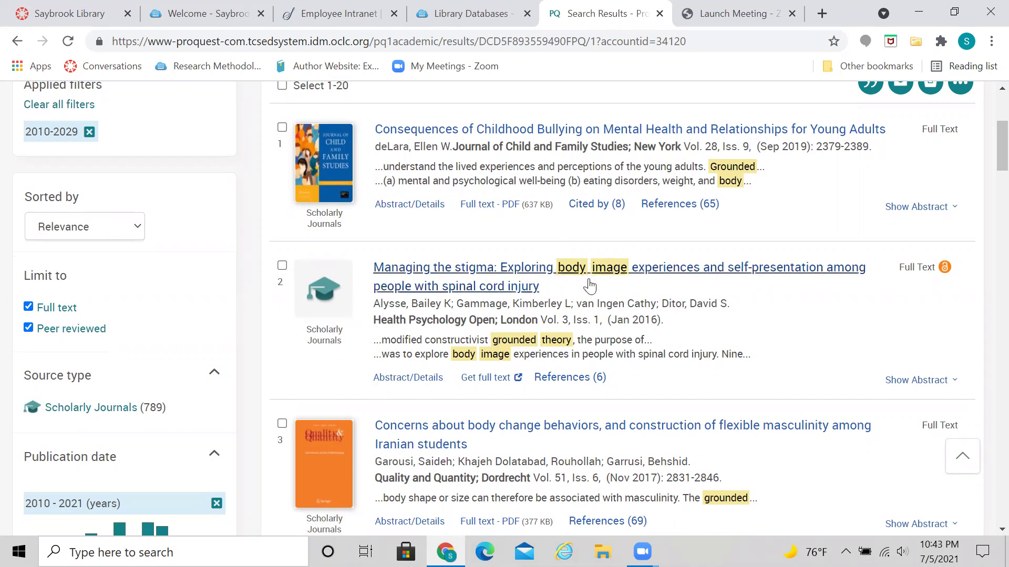
{"action": "left_click_drag", "start_coordinate": [983, 154], "coordinate": [985, 231]}
{"action": "scroll", "coordinate": [986, 237], "scroll_direction": "down", "scroll_amount": 2}
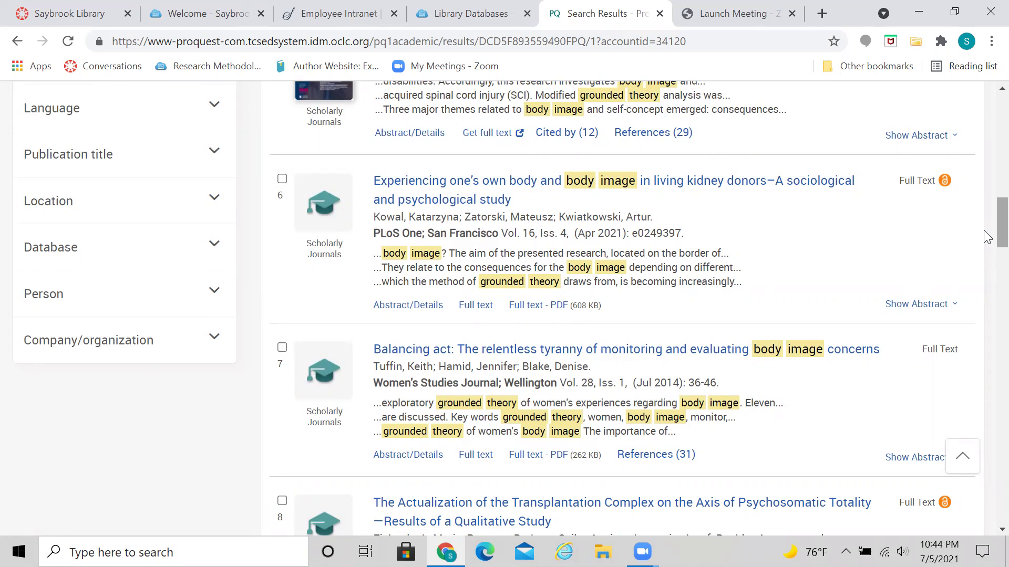
{"action": "scroll", "coordinate": [985, 252], "scroll_direction": "down", "scroll_amount": 4}
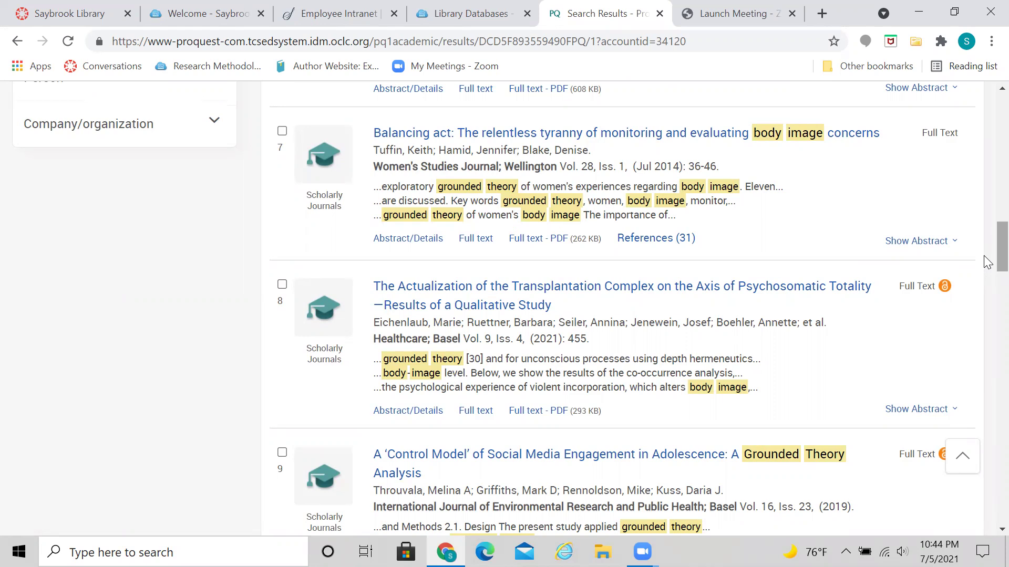
{"action": "scroll", "coordinate": [983, 260], "scroll_direction": "down", "scroll_amount": 2}
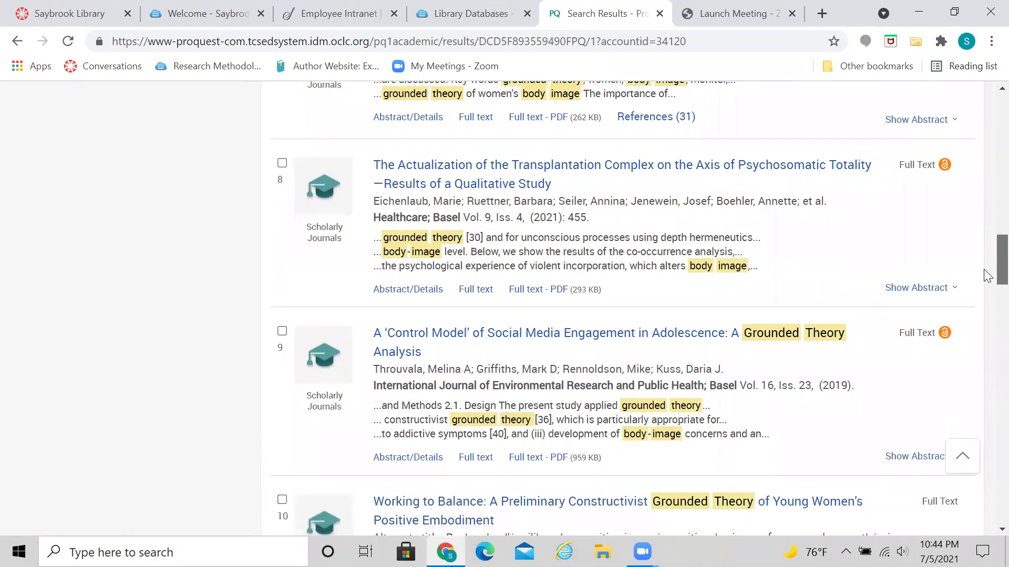
{"action": "scroll", "coordinate": [986, 274], "scroll_direction": "down", "scroll_amount": 3}
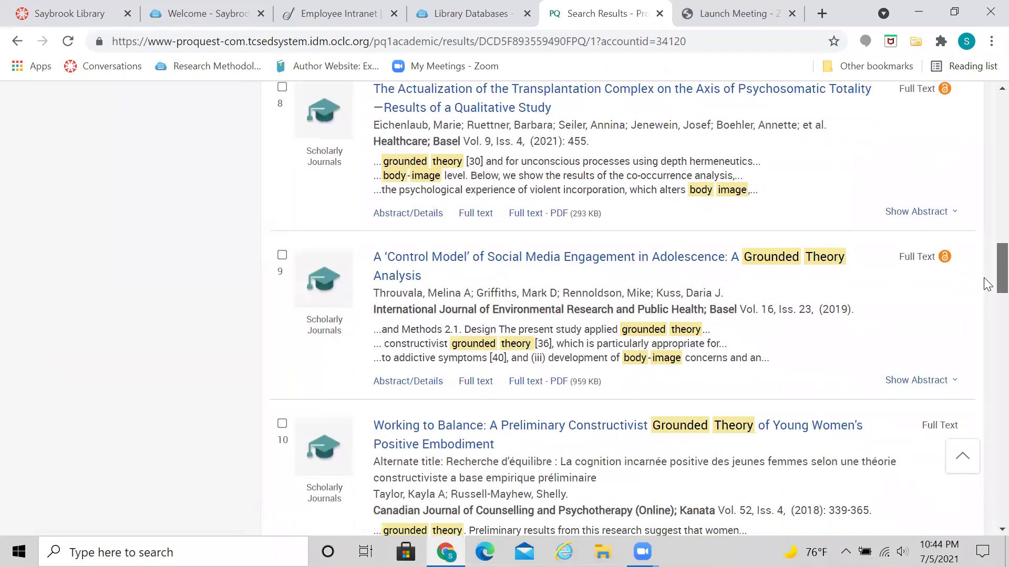
{"action": "scroll", "coordinate": [983, 301], "scroll_direction": "down", "scroll_amount": 2}
{"action": "scroll", "coordinate": [984, 295], "scroll_direction": "up", "scroll_amount": 3}
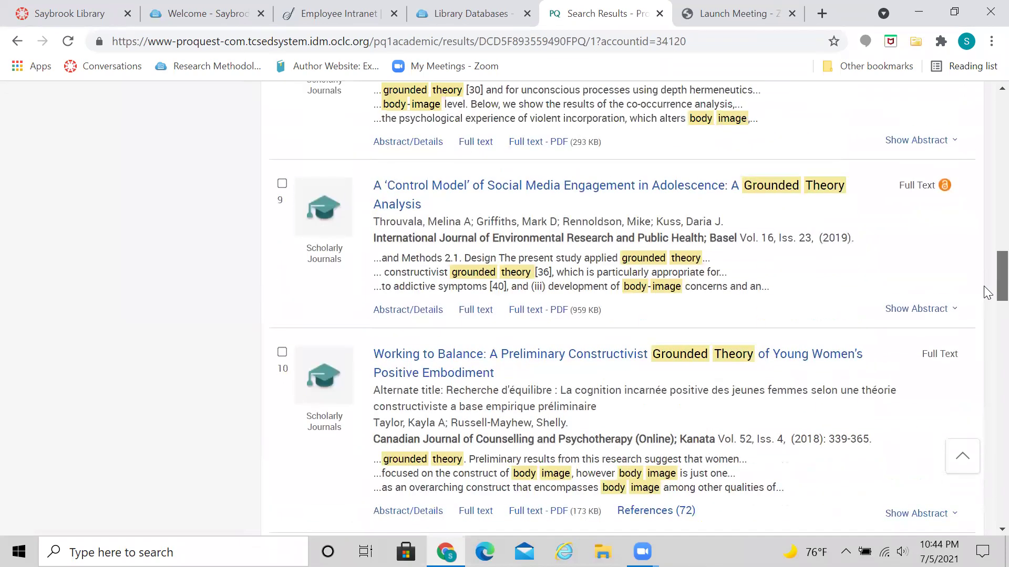
Open result 9, 'A Control Model of Social Media Engagement in Adolescence' (2019), and read its abstract.
{"action": "left_click", "coordinate": [468, 195]}
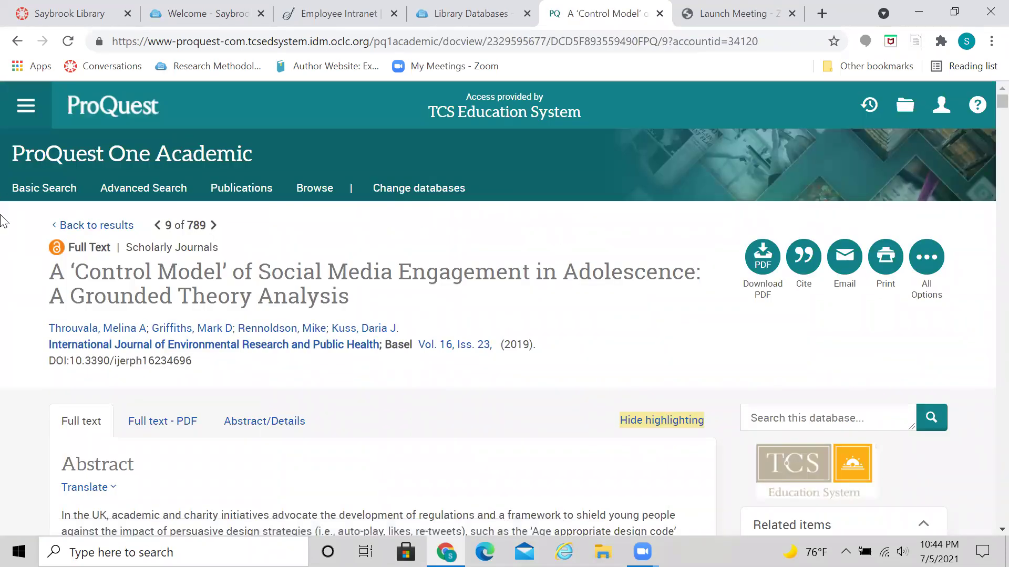
{"action": "scroll", "coordinate": [5, 223], "scroll_direction": "down", "scroll_amount": 1}
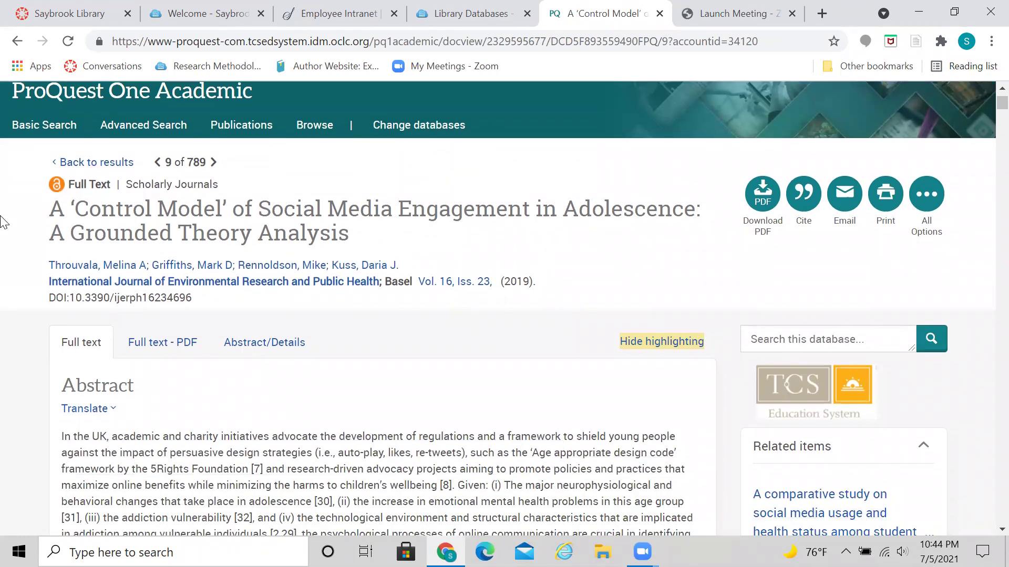
{"action": "scroll", "coordinate": [4, 223], "scroll_direction": "down", "scroll_amount": 1}
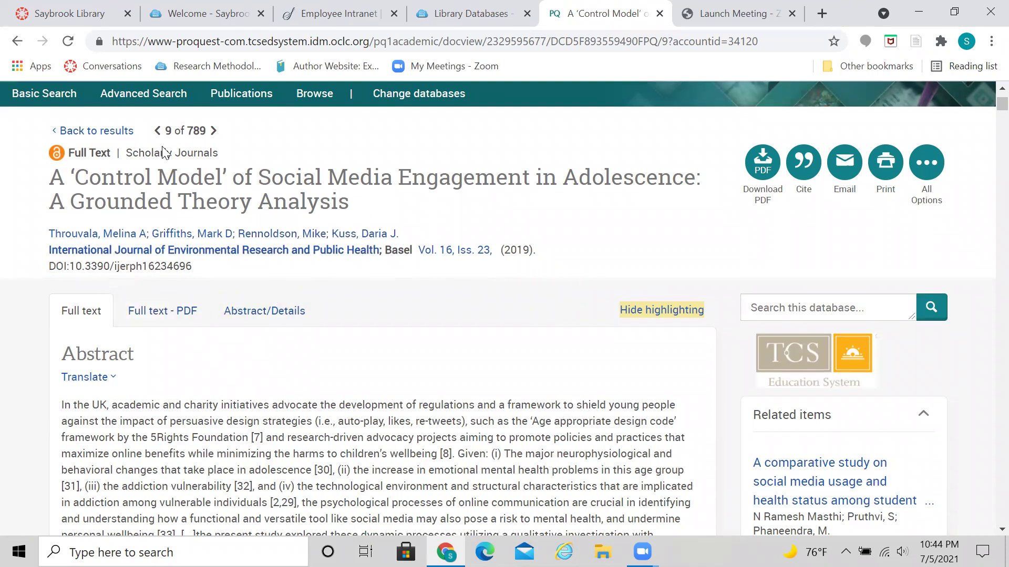
{"action": "scroll", "coordinate": [445, 280], "scroll_direction": "down", "scroll_amount": 2}
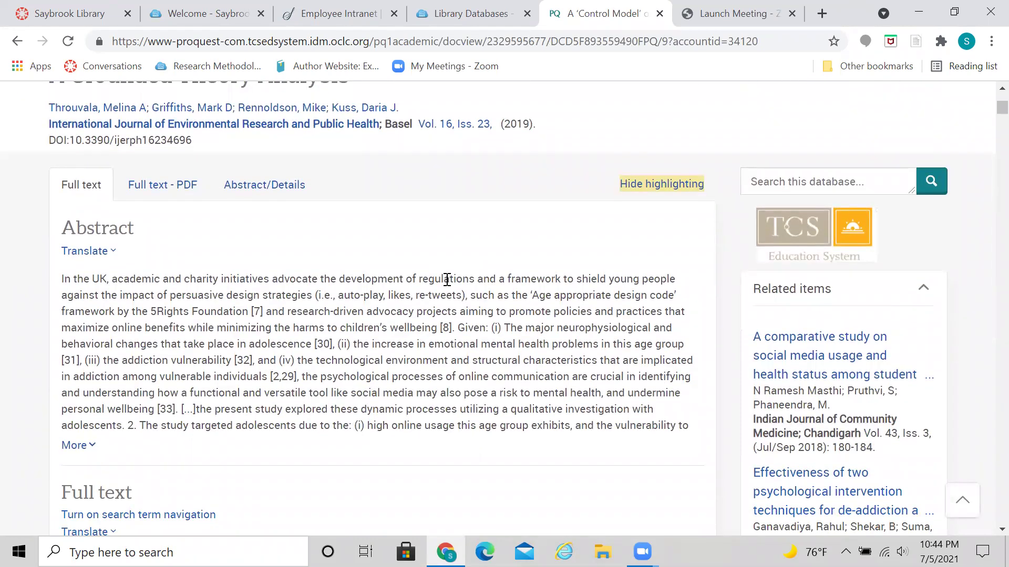
{"action": "scroll", "coordinate": [447, 280], "scroll_direction": "up", "scroll_amount": 2}
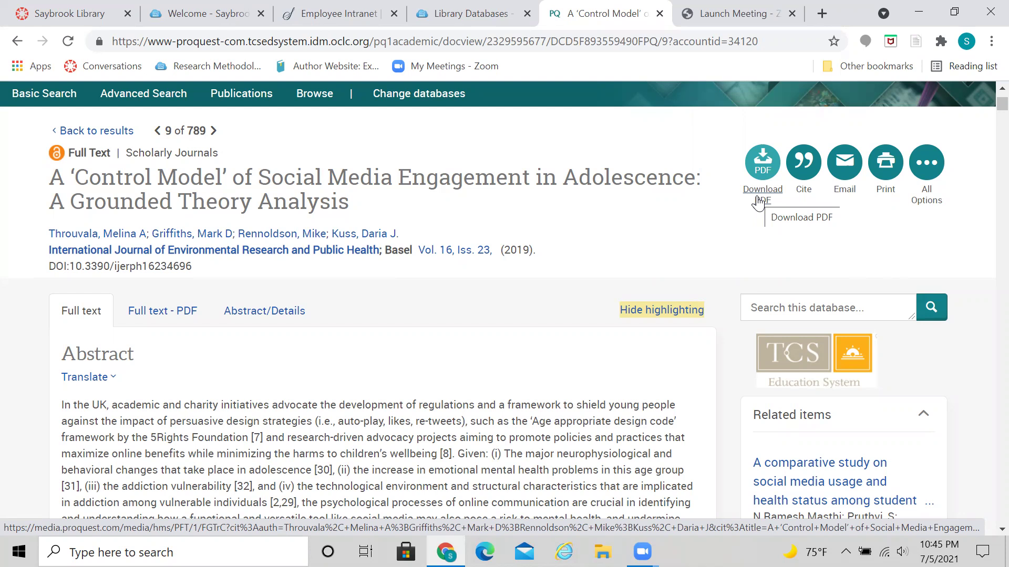
{"action": "left_click", "coordinate": [803, 169]}
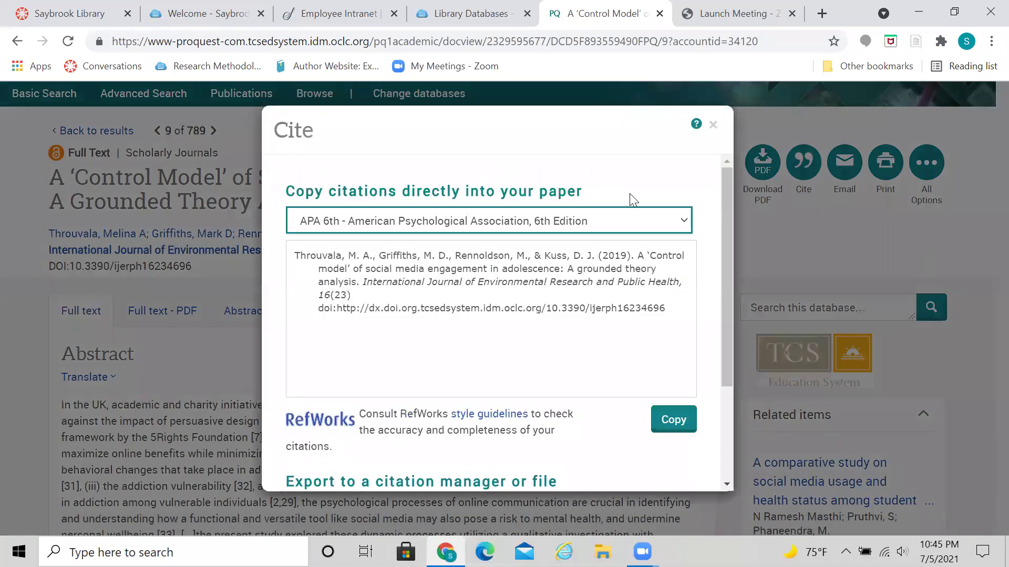
{"action": "left_click", "coordinate": [401, 221]}
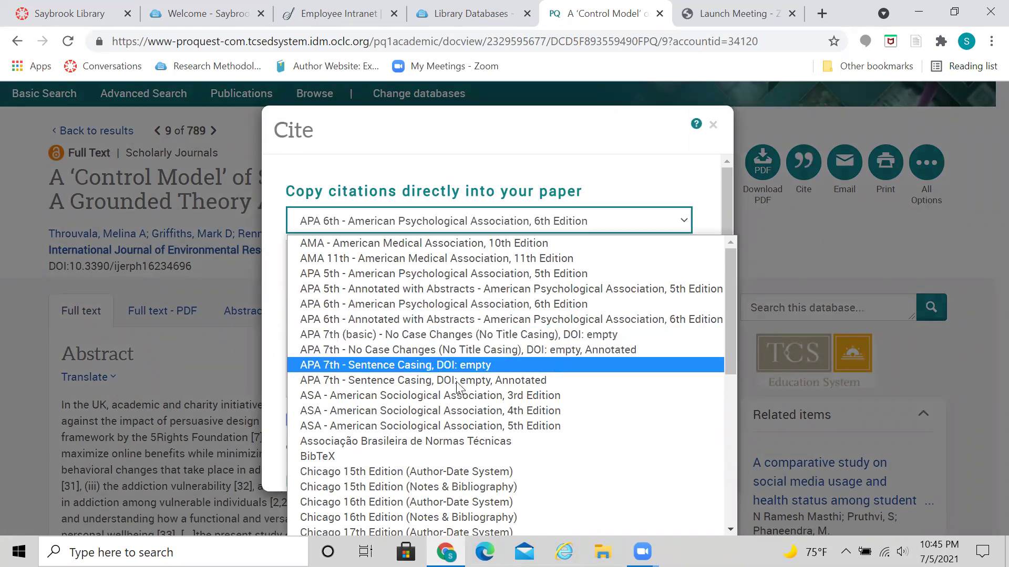
{"action": "left_click", "coordinate": [702, 156]}
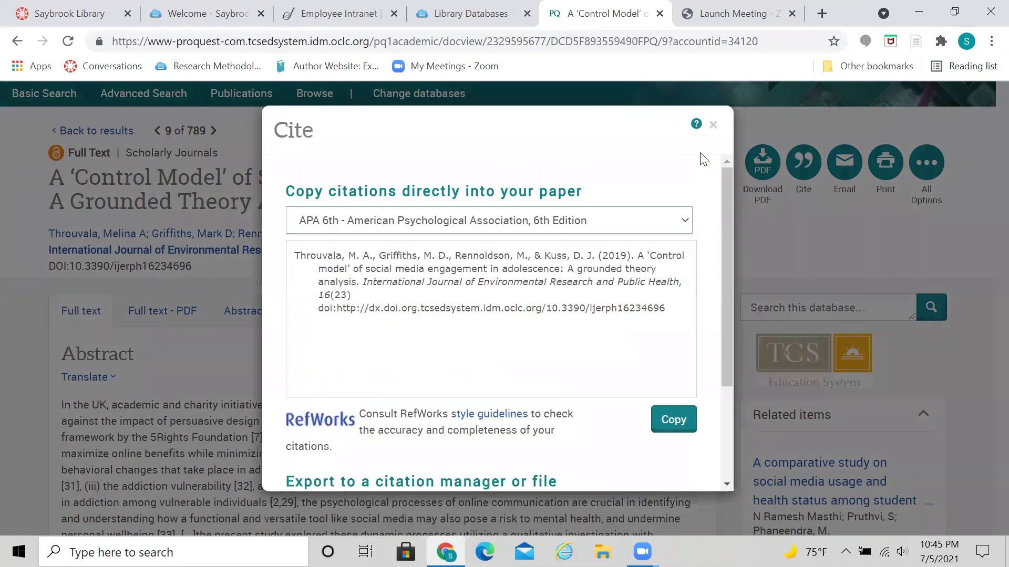
{"action": "left_click", "coordinate": [714, 127]}
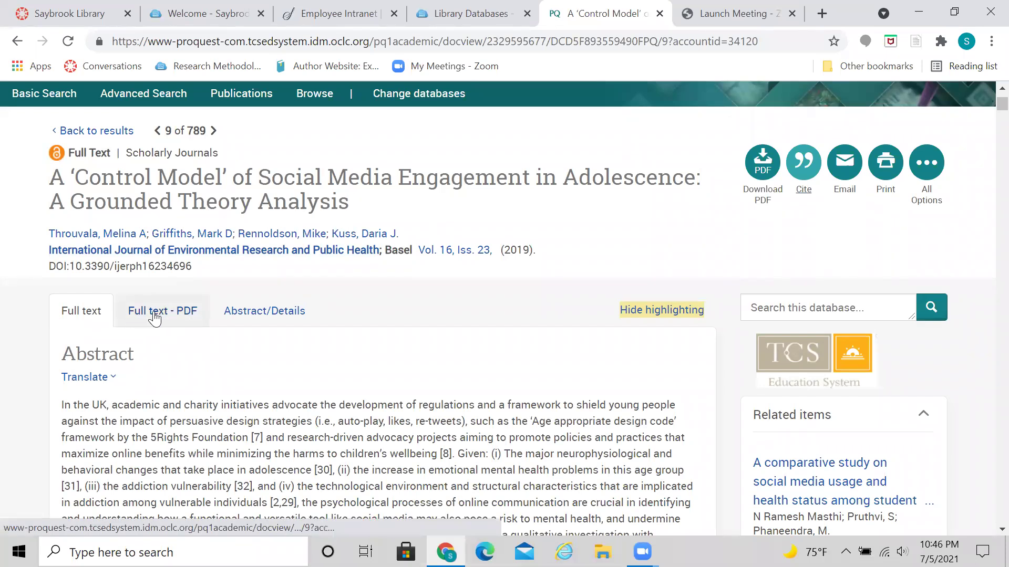
Open the Control Model article's full text as a PDF.
{"action": "left_click", "coordinate": [188, 319]}
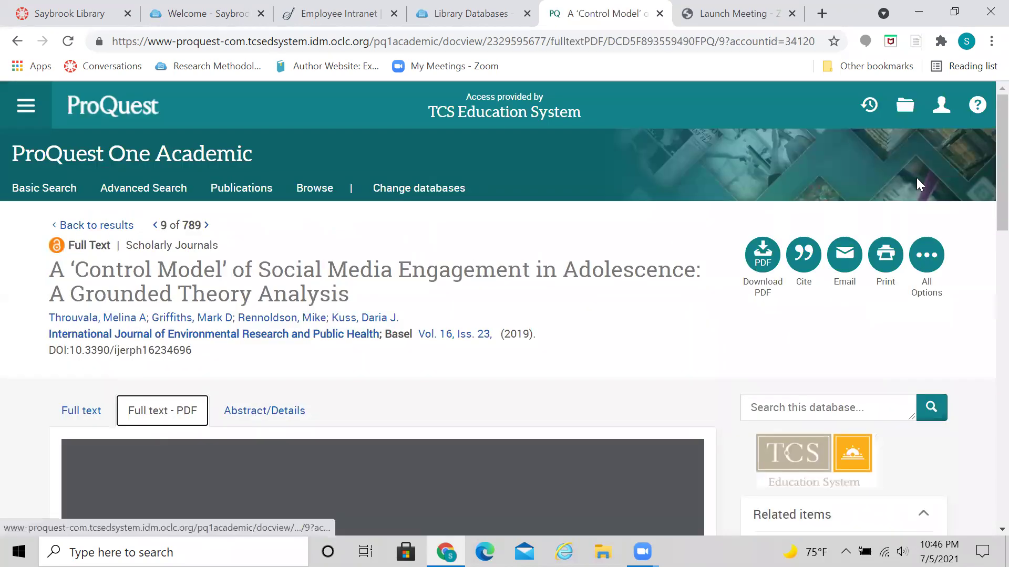
{"action": "scroll", "coordinate": [984, 169], "scroll_direction": "down", "scroll_amount": 7}
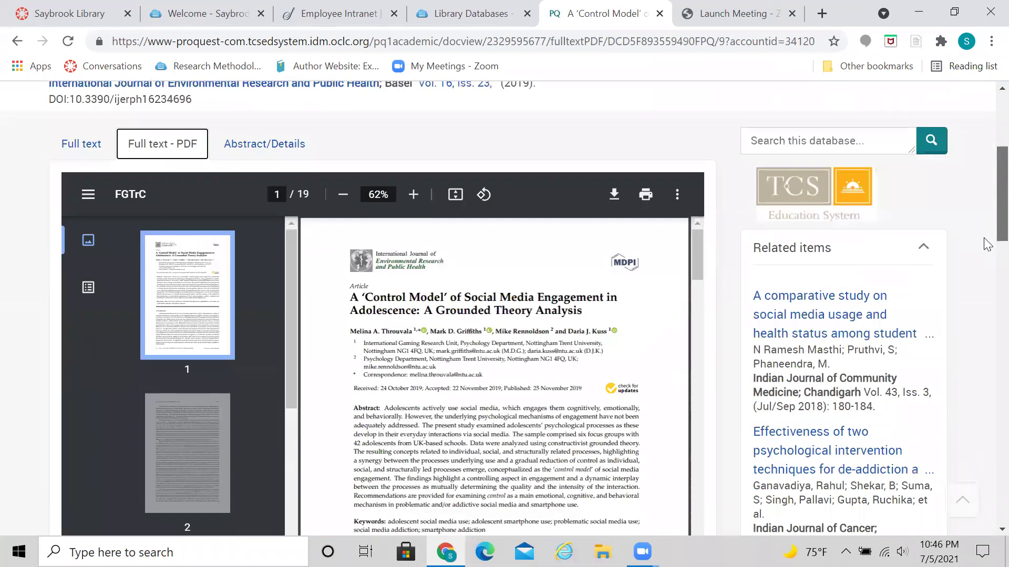
{"action": "scroll", "coordinate": [986, 220], "scroll_direction": "up", "scroll_amount": 3}
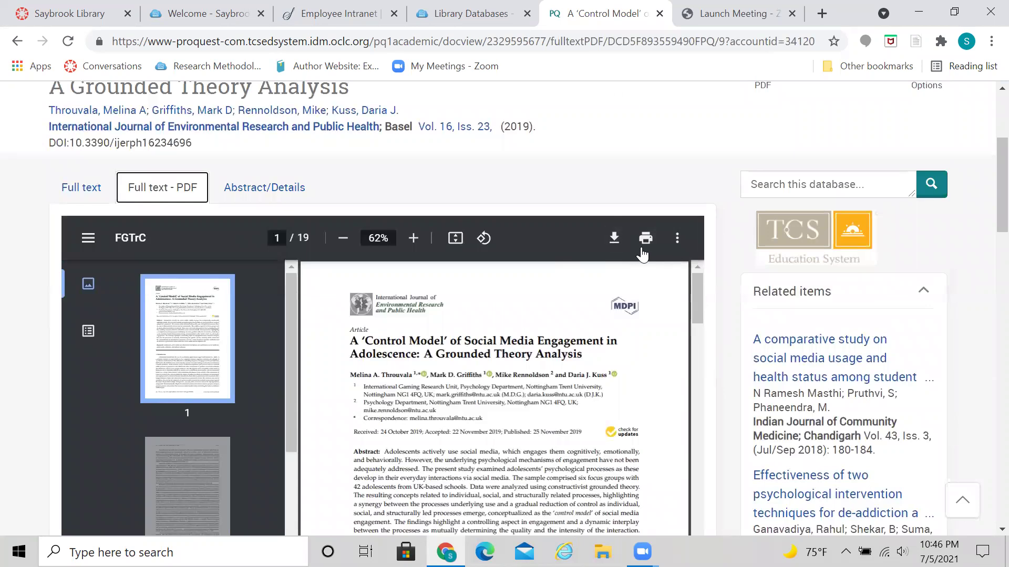
{"action": "left_click", "coordinate": [697, 296]}
{"action": "scroll", "coordinate": [698, 300], "scroll_direction": "down", "scroll_amount": 1}
Scroll the PDF from page 6 down to page 7.
{"action": "left_click_drag", "start_coordinate": [697, 299], "coordinate": [693, 388]}
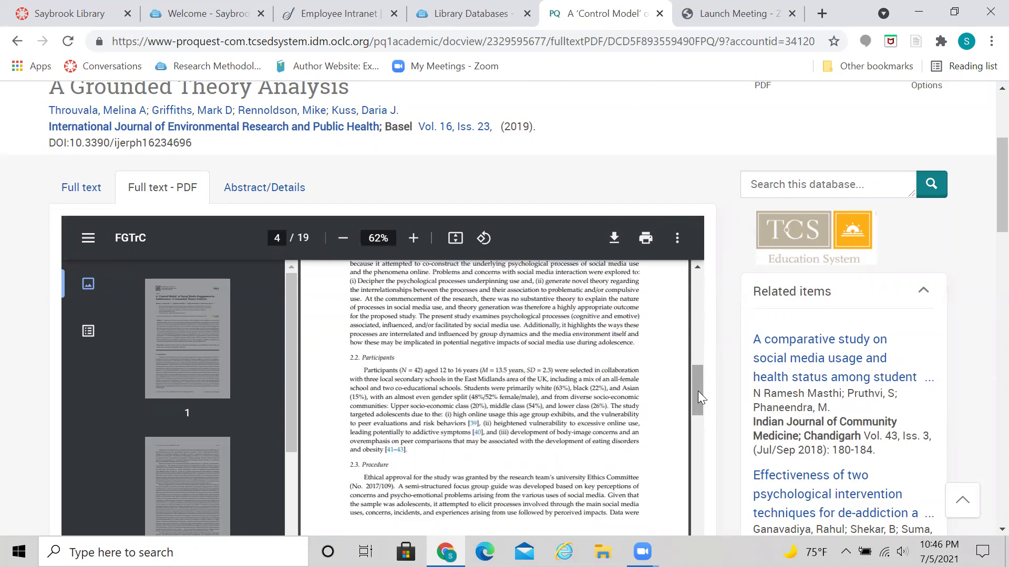
{"action": "left_click_drag", "start_coordinate": [698, 392], "coordinate": [699, 452]}
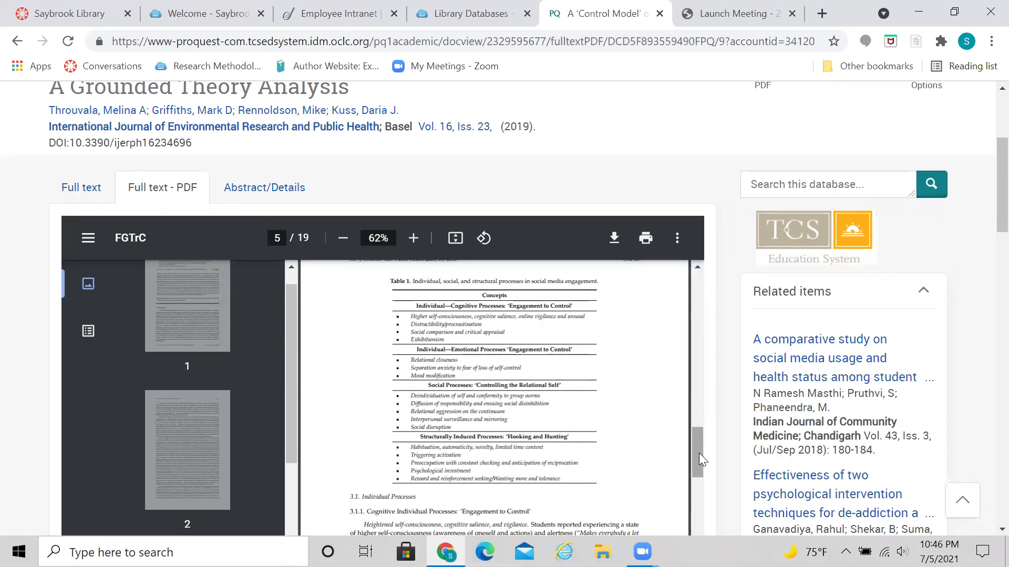
{"action": "left_click_drag", "start_coordinate": [699, 453], "coordinate": [699, 467]}
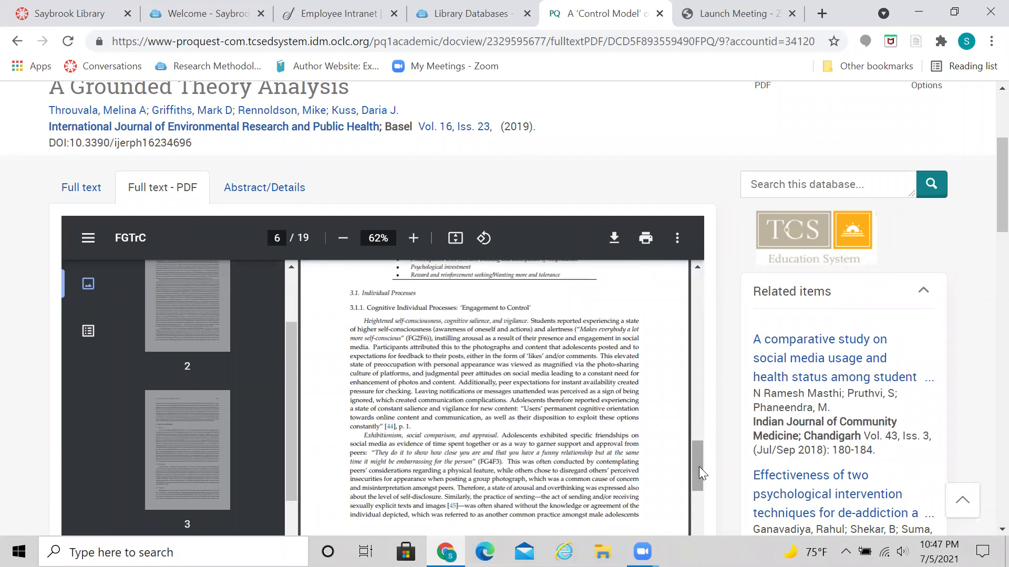
{"action": "left_click_drag", "start_coordinate": [699, 466], "coordinate": [698, 492]}
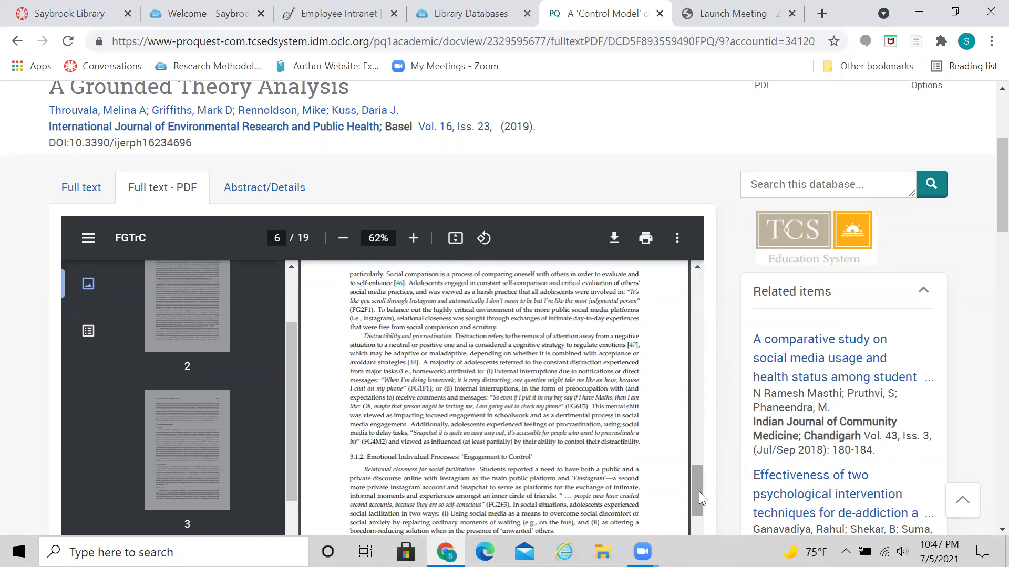
{"action": "left_click_drag", "start_coordinate": [699, 492], "coordinate": [699, 522]}
Leave the PDF and reopen Advanced Search, still holding "body image" AND "grounded theory".
{"action": "left_click", "coordinate": [18, 43]}
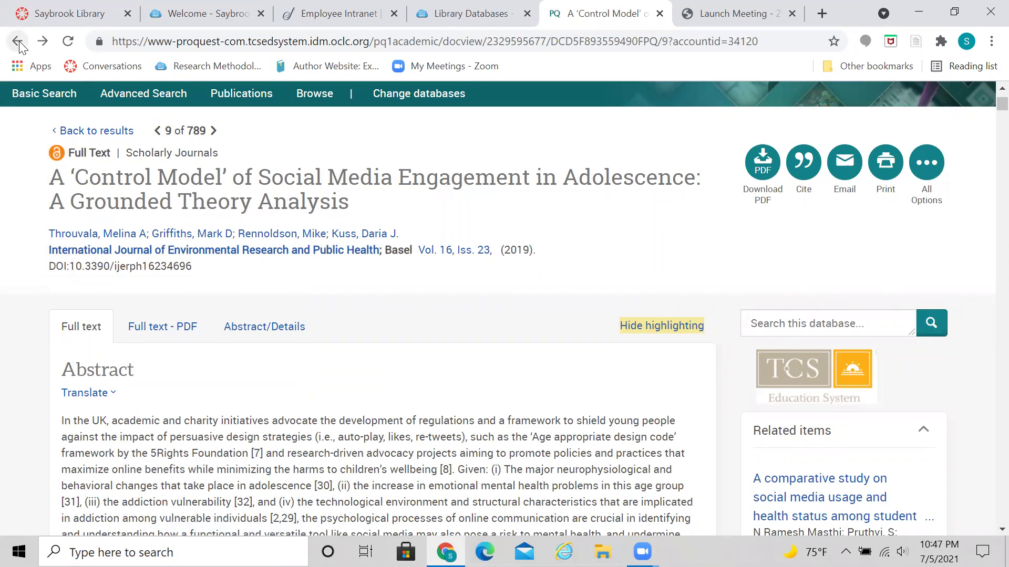
{"action": "left_click", "coordinate": [47, 94]}
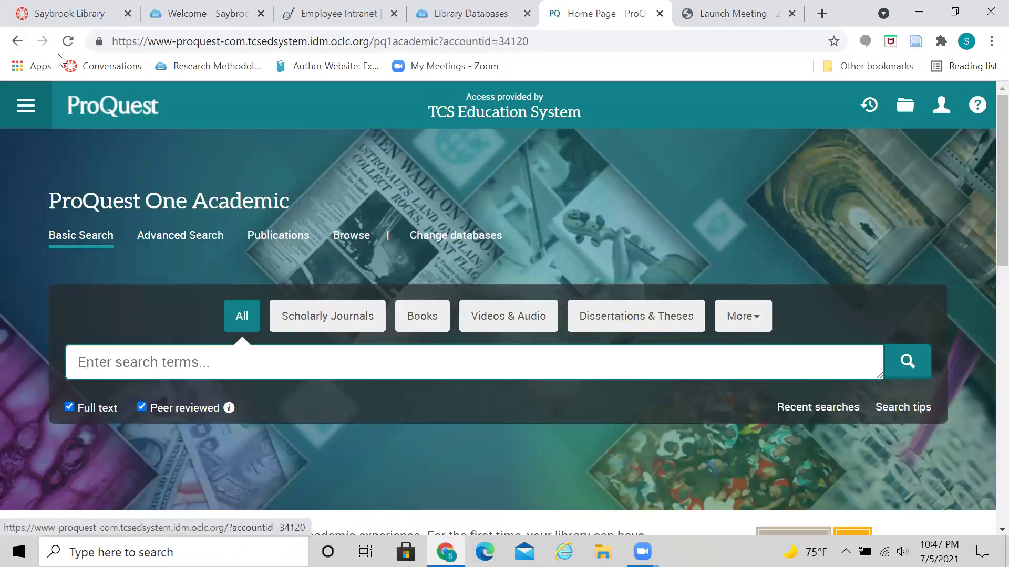
{"action": "left_click", "coordinate": [184, 241]}
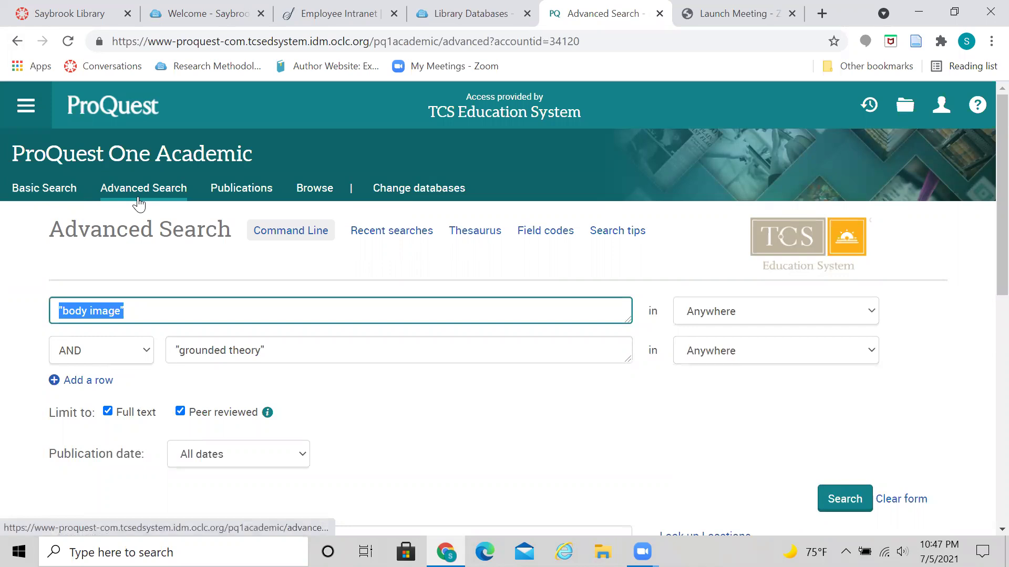
{"action": "left_click", "coordinate": [63, 191]}
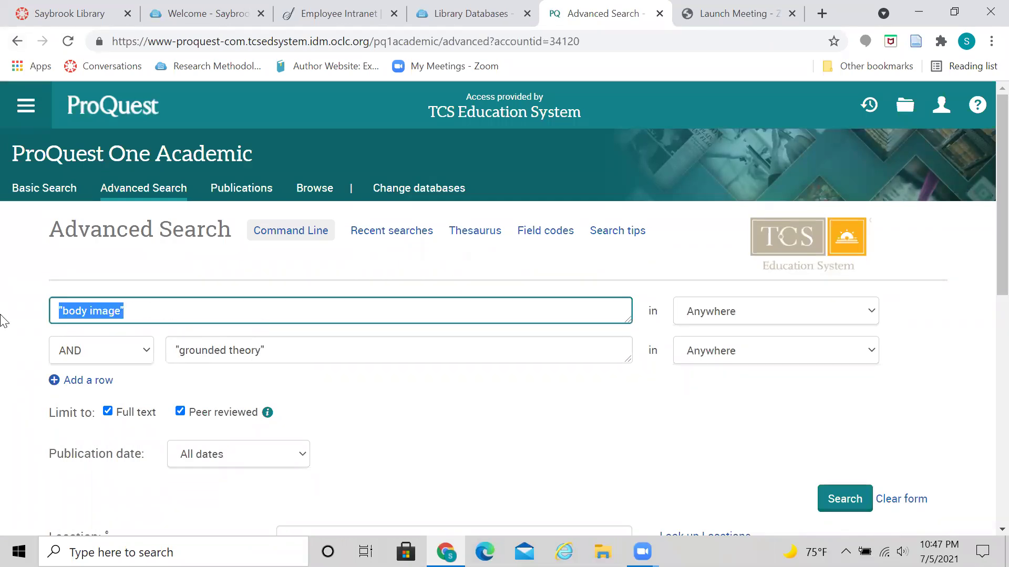
Keep "body image" as the first term and replace "grounded theory" with "case study".
{"action": "key", "text": "BackSpace"}
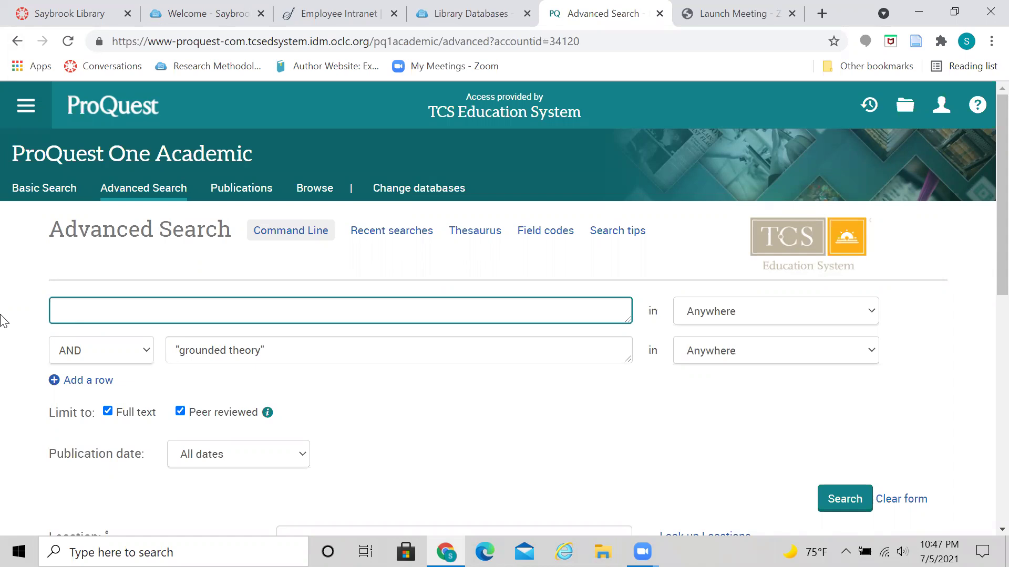
{"action": "type", "text": "\"body image\""}
{"action": "key", "text": "Tab"}
{"action": "key", "text": "Tab"}
{"action": "key", "text": "Tab"}
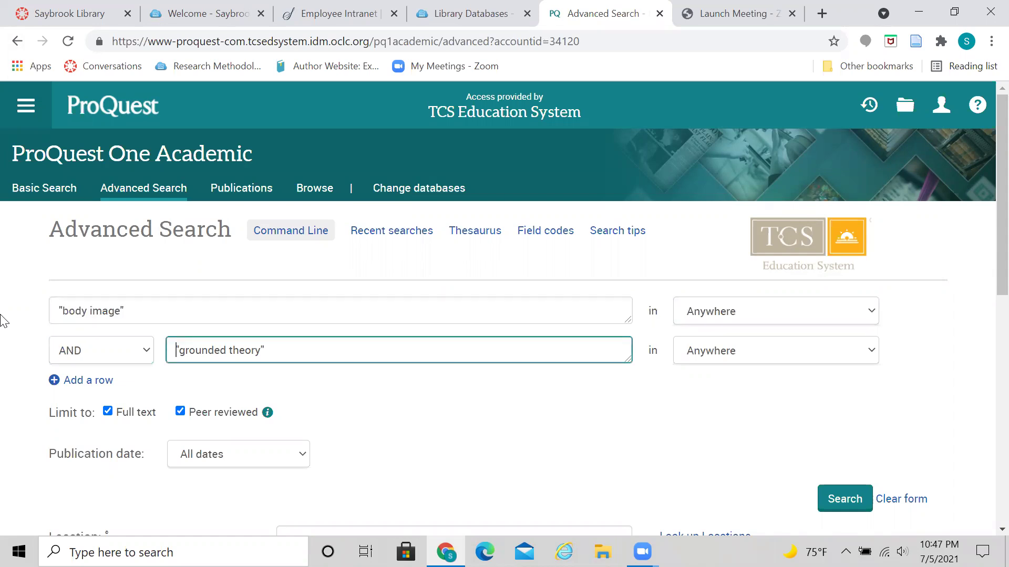
{"action": "left_click_drag", "start_coordinate": [304, 353], "coordinate": [151, 352]}
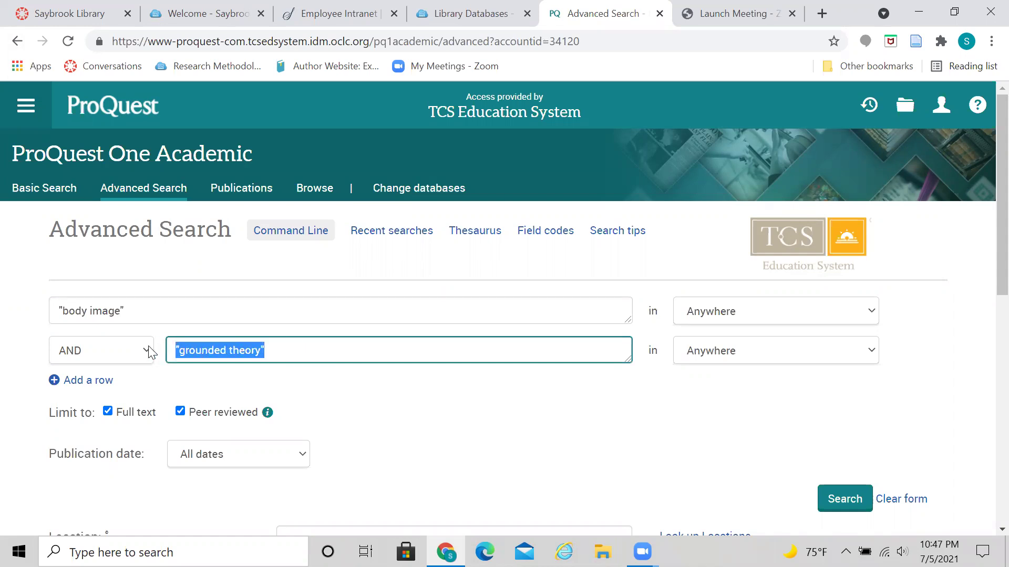
{"action": "key", "text": "BackSpace"}
{"action": "type", "text": "\"cas"}
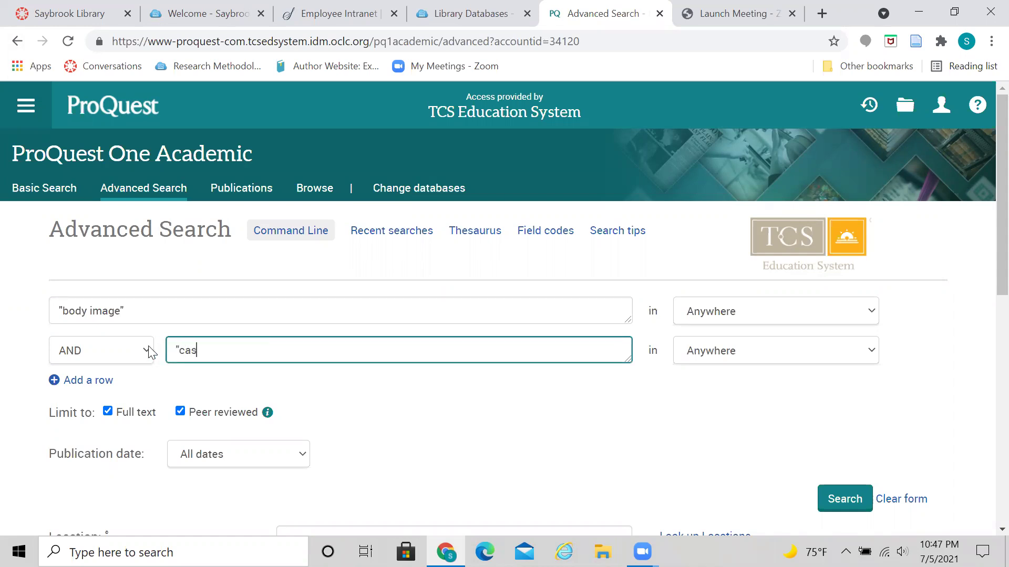
{"action": "type", "text": "e study\""}
Run the "body image" AND "case study" search and scroll through its 2,830 results.
{"action": "left_click", "coordinate": [825, 500]}
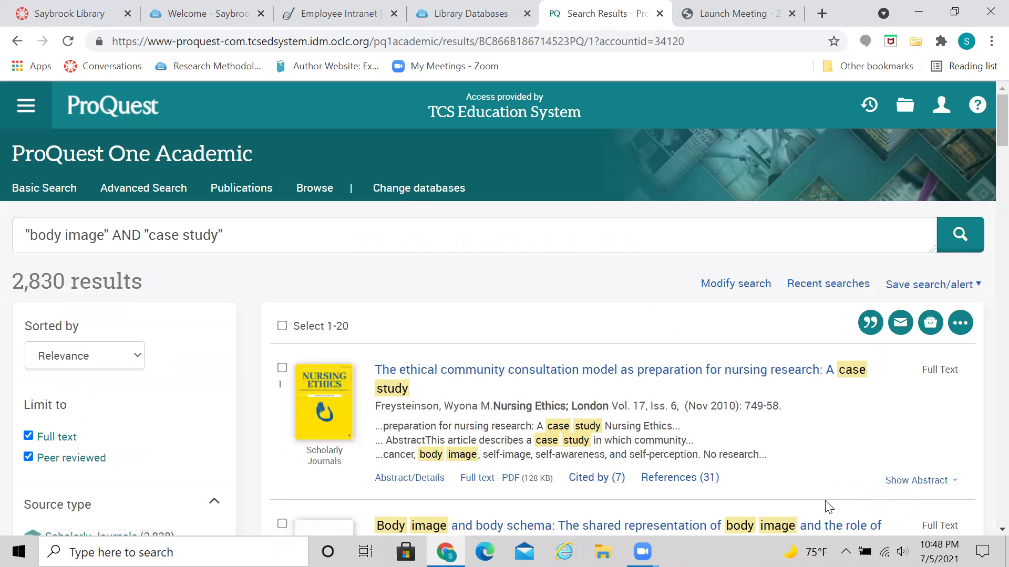
{"action": "scroll", "coordinate": [829, 507], "scroll_direction": "down", "scroll_amount": 3}
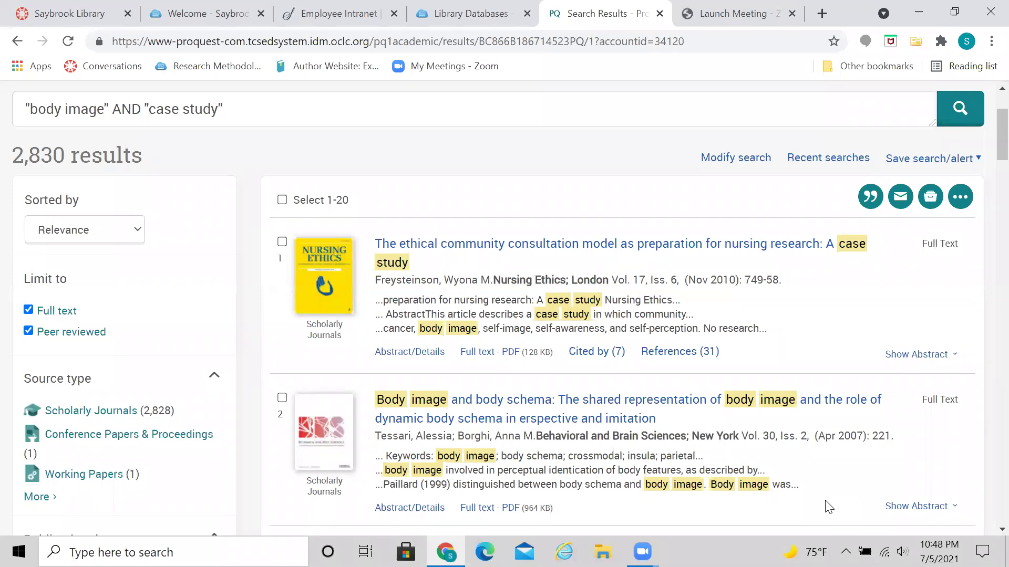
{"action": "scroll", "coordinate": [828, 507], "scroll_direction": "down", "scroll_amount": 1}
{"action": "scroll", "coordinate": [829, 507], "scroll_direction": "down", "scroll_amount": 1}
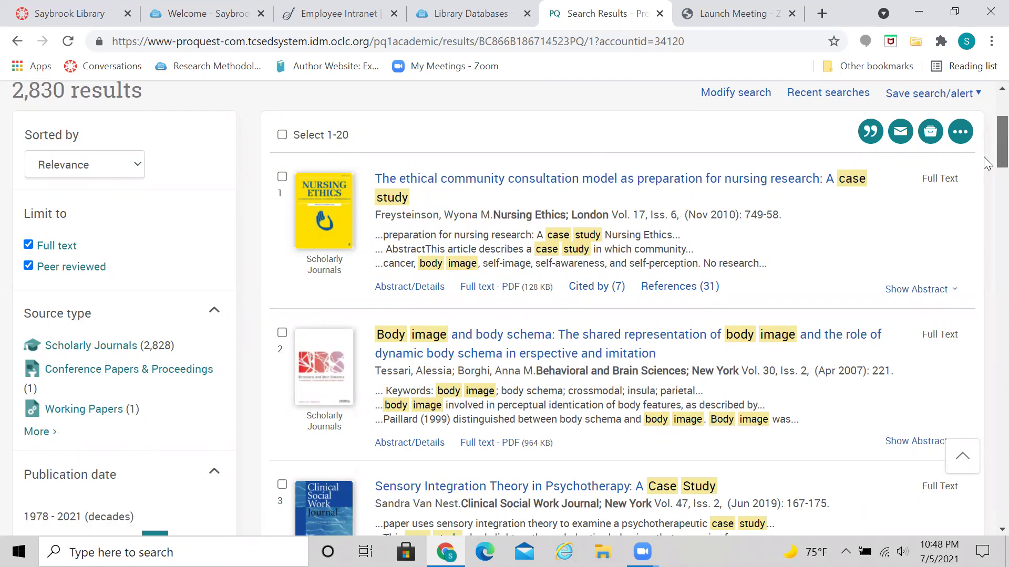
{"action": "scroll", "coordinate": [990, 158], "scroll_direction": "down", "scroll_amount": 3}
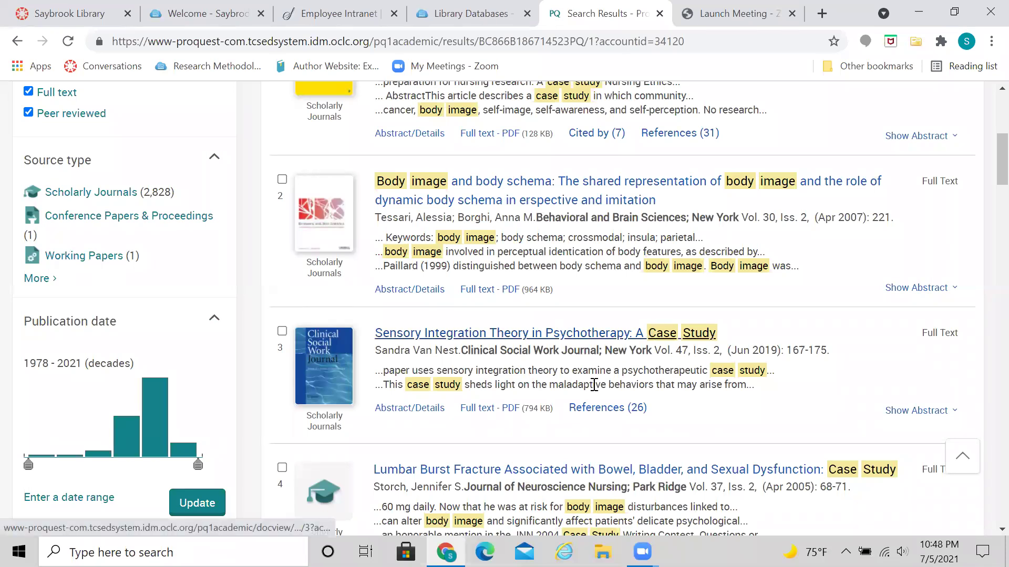
Change "case study" to "narrative inquiry" in the query, rerun it and browse the 95 results.
{"action": "left_click_drag", "start_coordinate": [988, 176], "coordinate": [986, 102]}
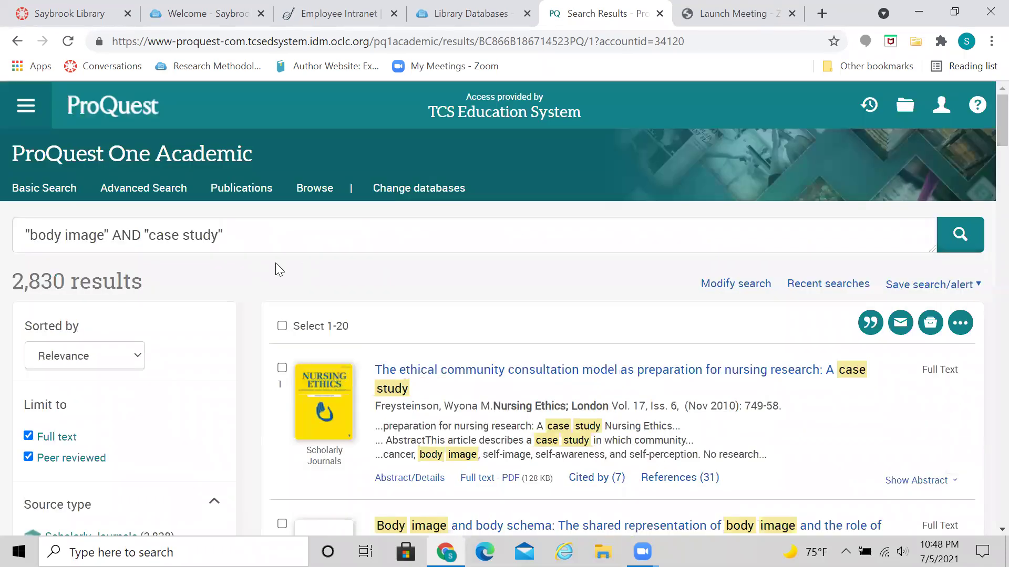
{"action": "left_click", "coordinate": [220, 235]}
{"action": "key", "text": "BackSpace"}
{"action": "key", "text": "BackSpace"}
{"action": "key", "text": "BackSpace"}
{"action": "key", "text": "BackSpace"}
{"action": "key", "text": "BackSpace"}
{"action": "key", "text": "BackSpace"}
{"action": "key", "text": "BackSpace"}
{"action": "key", "text": "BackSpace"}
{"action": "key", "text": "BackSpace"}
{"action": "key", "text": "BackSpace"}
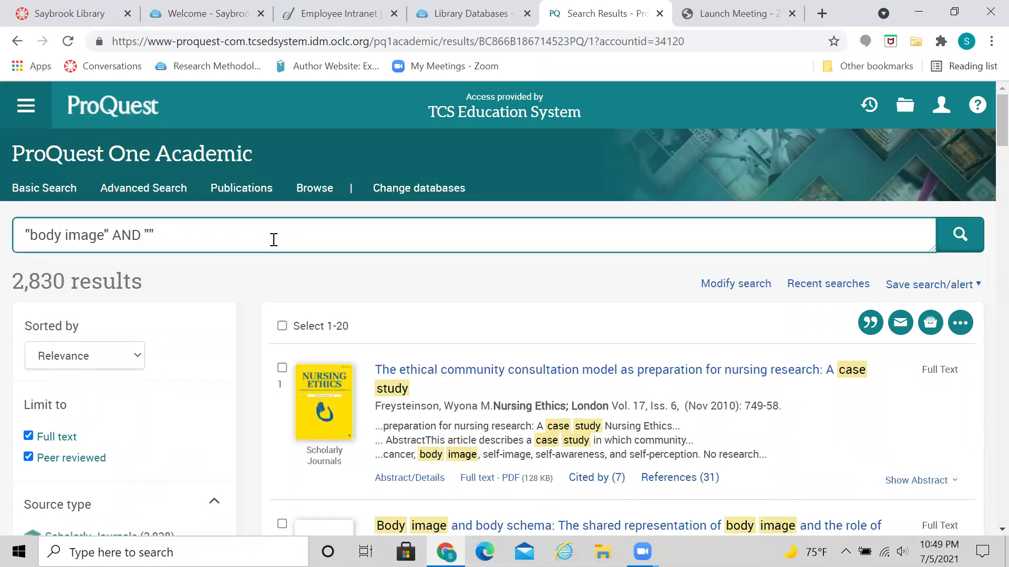
{"action": "type", "text": "narrative "}
{"action": "type", "text": "inquiry"}
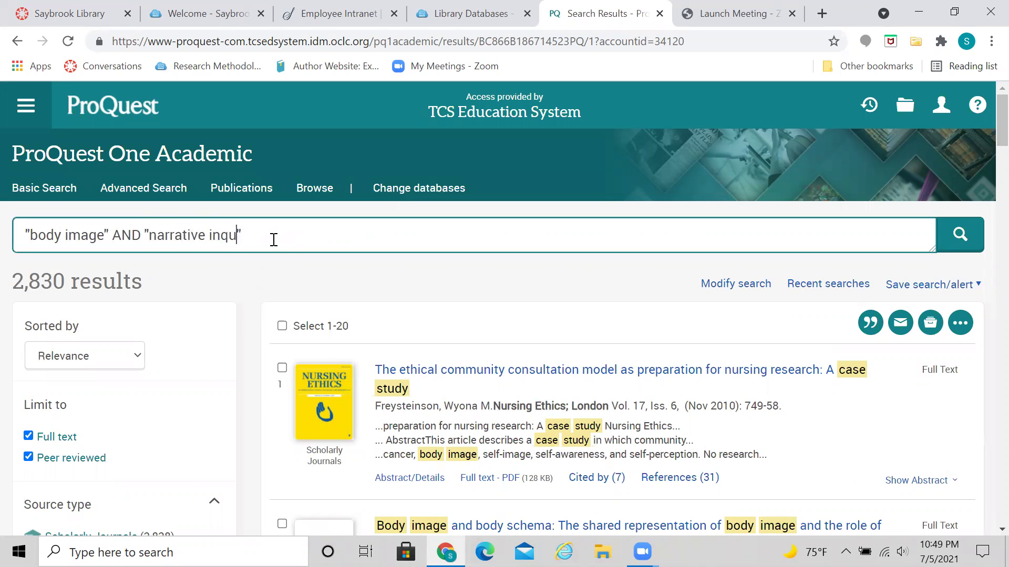
{"action": "key", "text": "Return"}
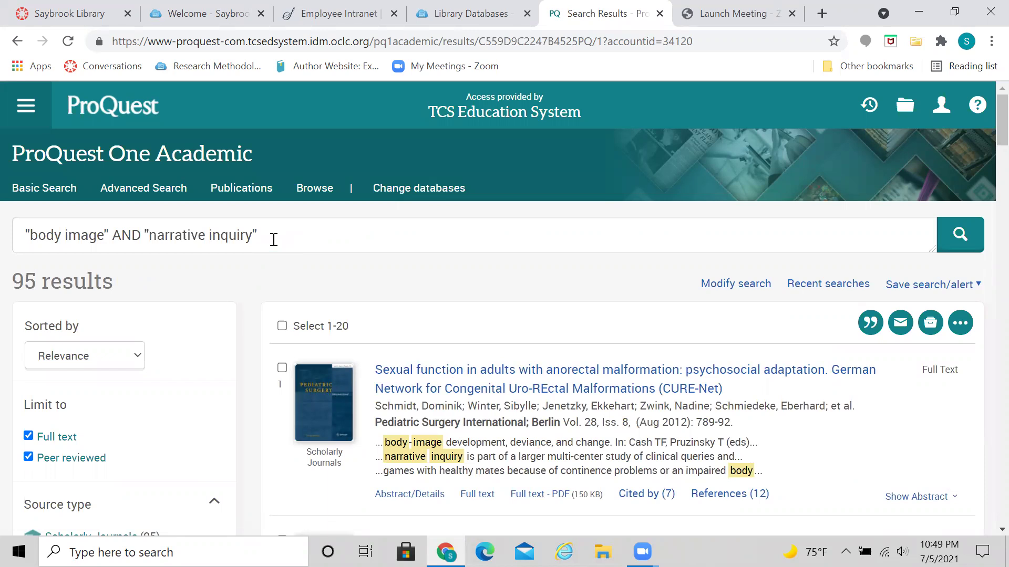
{"action": "scroll", "coordinate": [274, 240], "scroll_direction": "down", "scroll_amount": 7}
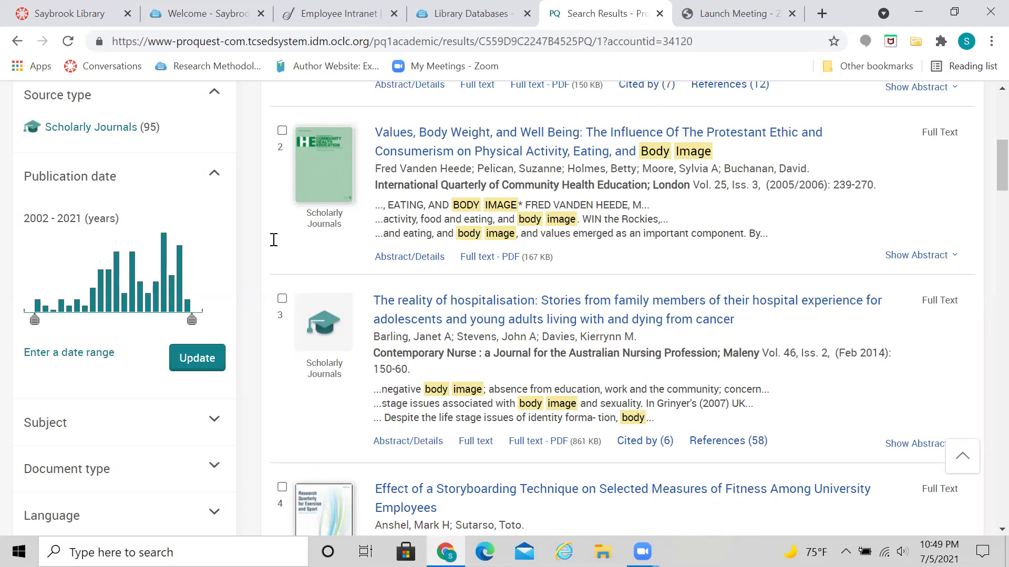
{"action": "scroll", "coordinate": [274, 240], "scroll_direction": "down", "scroll_amount": 4}
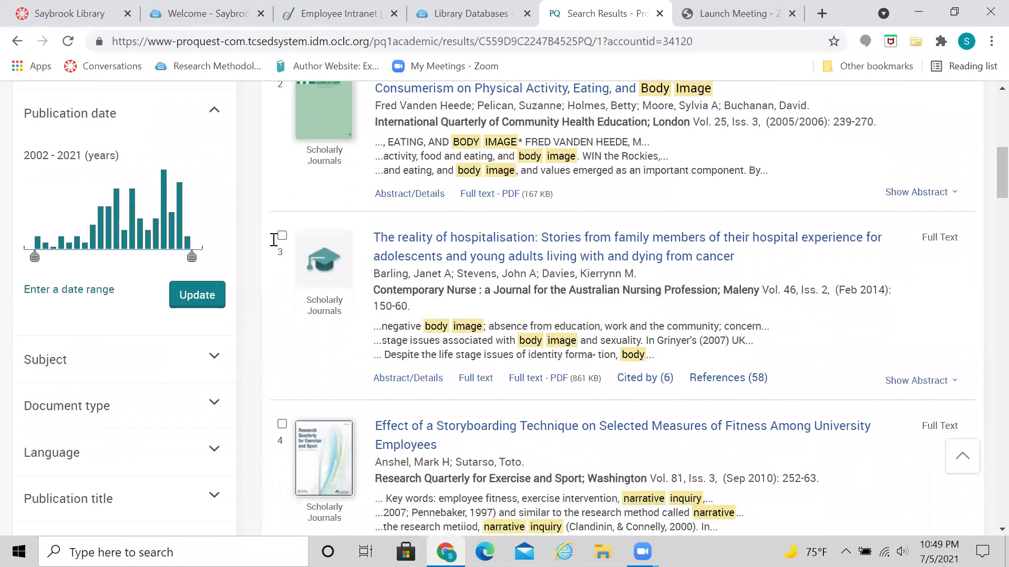
{"action": "scroll", "coordinate": [273, 239], "scroll_direction": "down", "scroll_amount": 1}
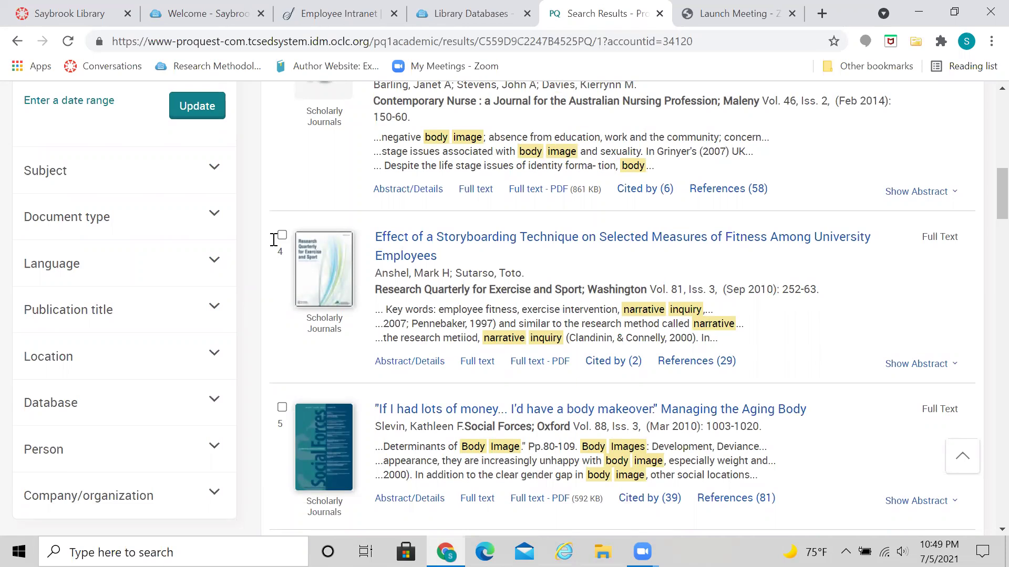
{"action": "scroll", "coordinate": [274, 240], "scroll_direction": "up", "scroll_amount": 6}
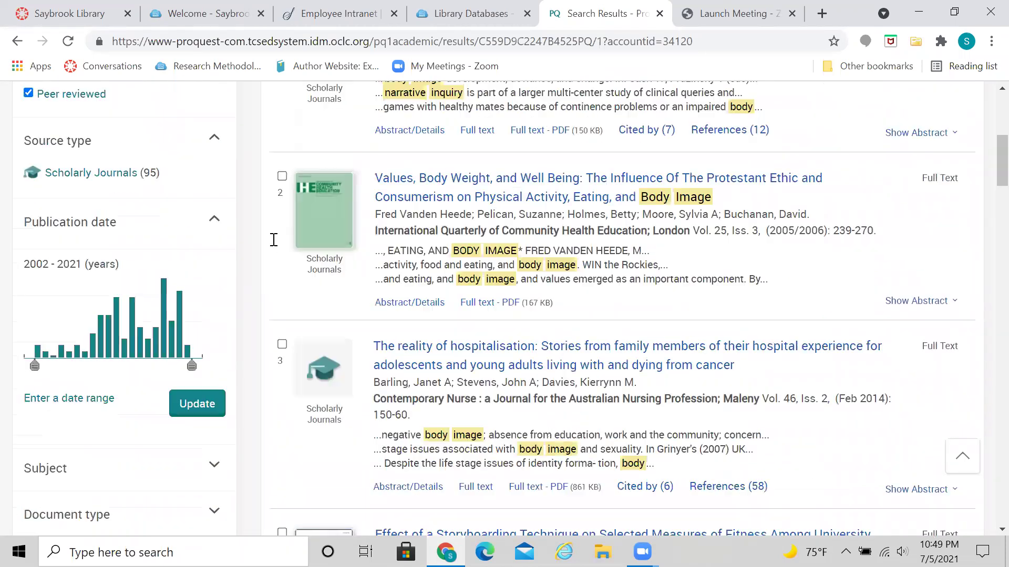
{"action": "scroll", "coordinate": [274, 240], "scroll_direction": "up", "scroll_amount": 7}
Replace "body image" with "eating disorders" in the query and run the search.
{"action": "left_click", "coordinate": [105, 204]}
{"action": "key", "text": "BackSpace"}
{"action": "key", "text": "BackSpace"}
{"action": "key", "text": "BackSpace"}
{"action": "key", "text": "BackSpace"}
{"action": "key", "text": "BackSpace"}
{"action": "key", "text": "BackSpace"}
{"action": "key", "text": "BackSpace"}
{"action": "key", "text": "BackSpace"}
{"action": "key", "text": "BackSpace"}
{"action": "key", "text": "BackSpace"}
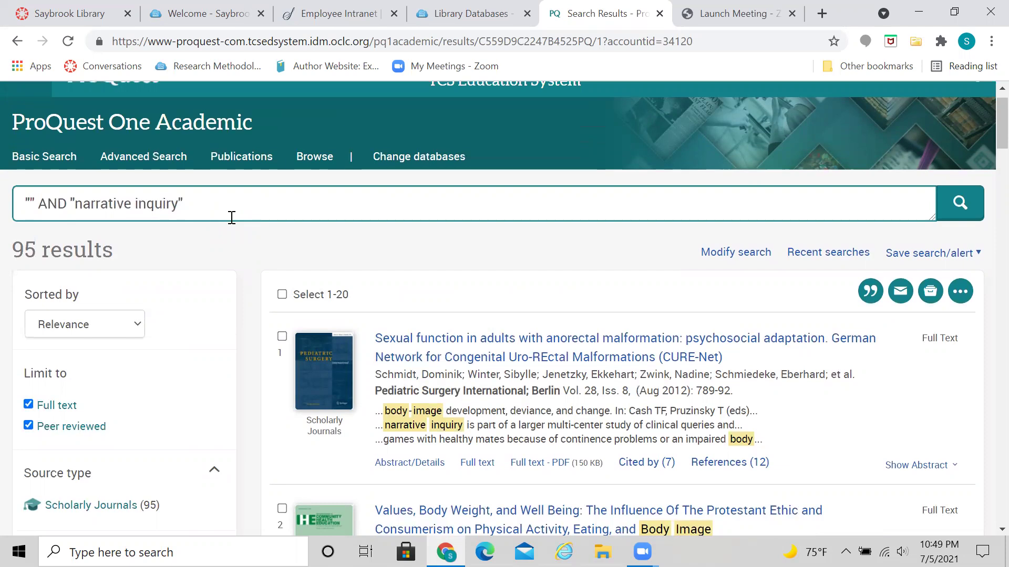
{"action": "type", "text": "eating disorders"}
{"action": "key", "text": "Return"}
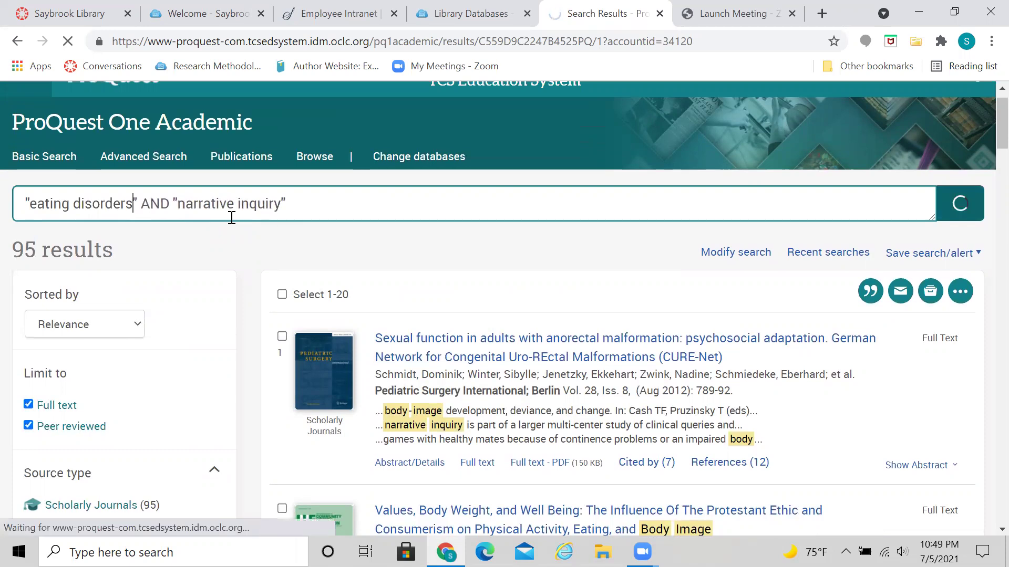